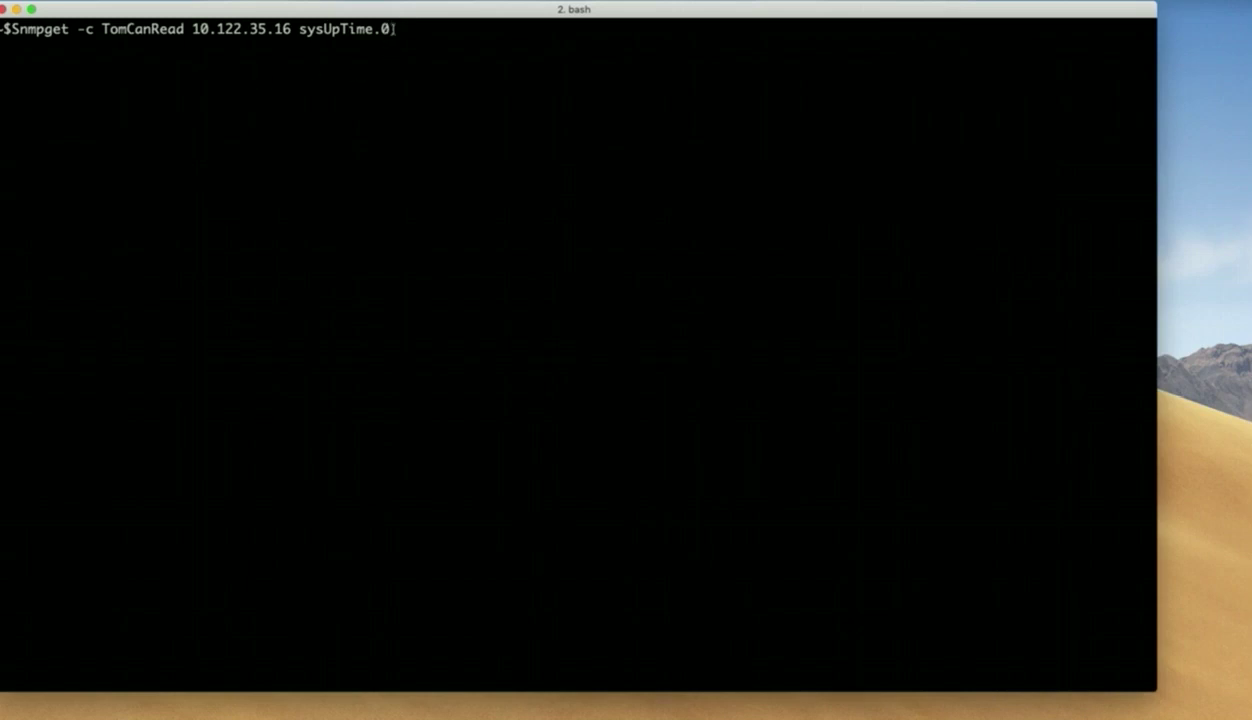
Run snmpget for sysUpTime.0 on 10.122.35.16; it returns an uptime of 8 days, 4:20:01.89.
left_click_drag(391, 29, 296, 29)
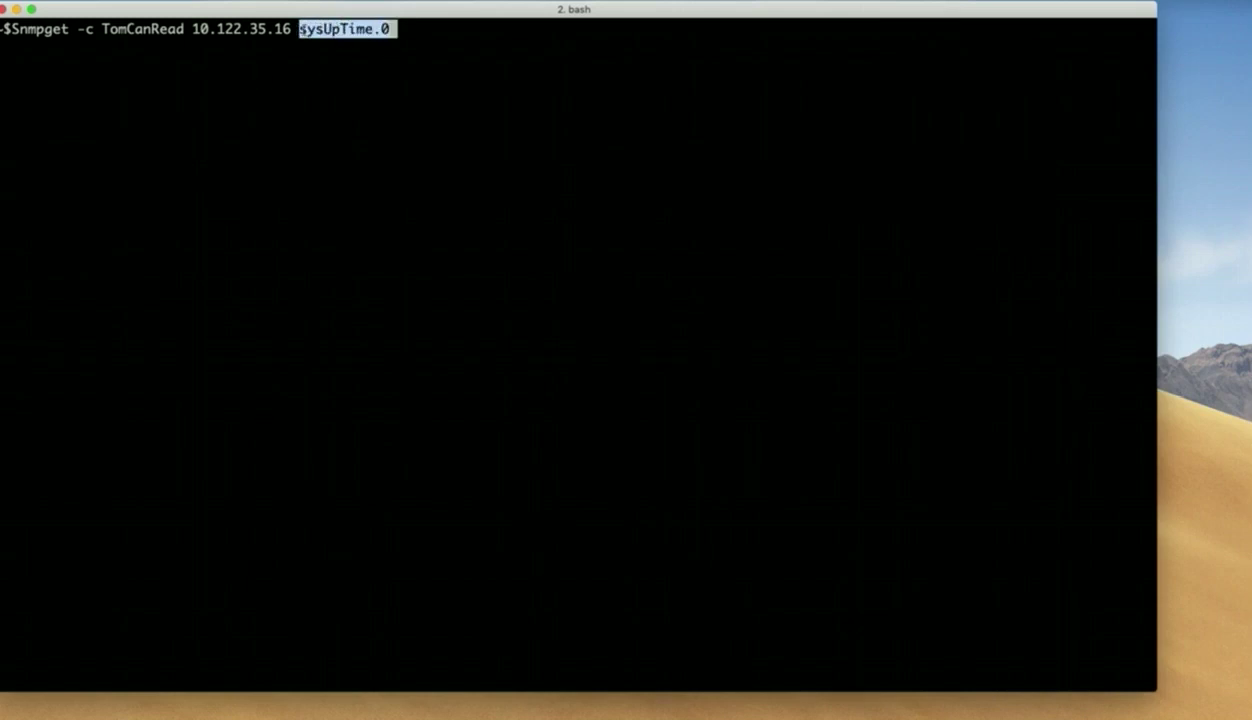
left_click(368, 109)
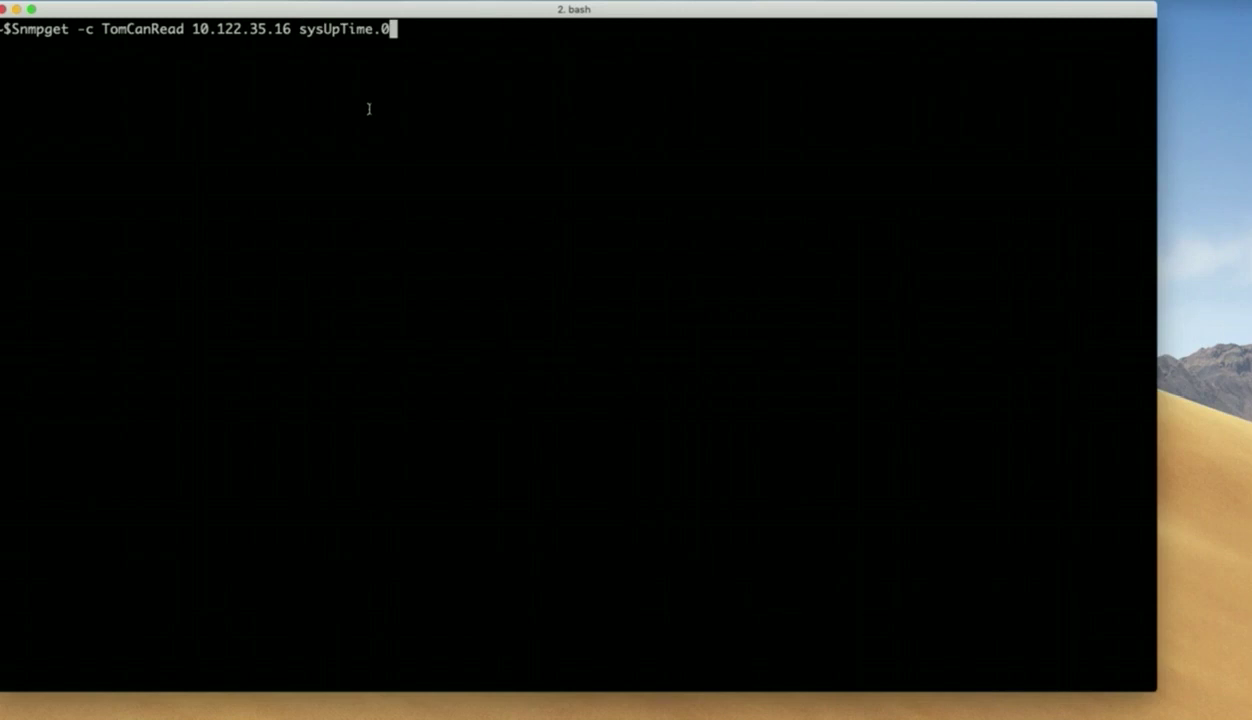
key("Return")
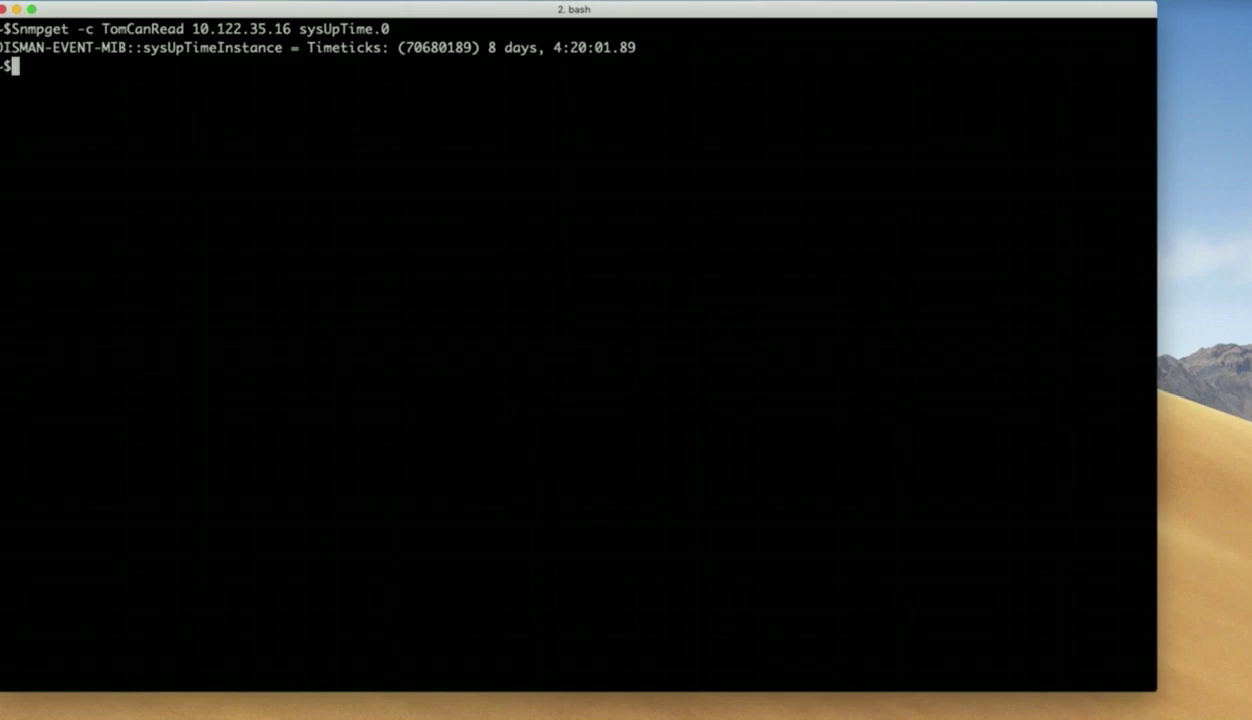
key("Return")
key("Return")
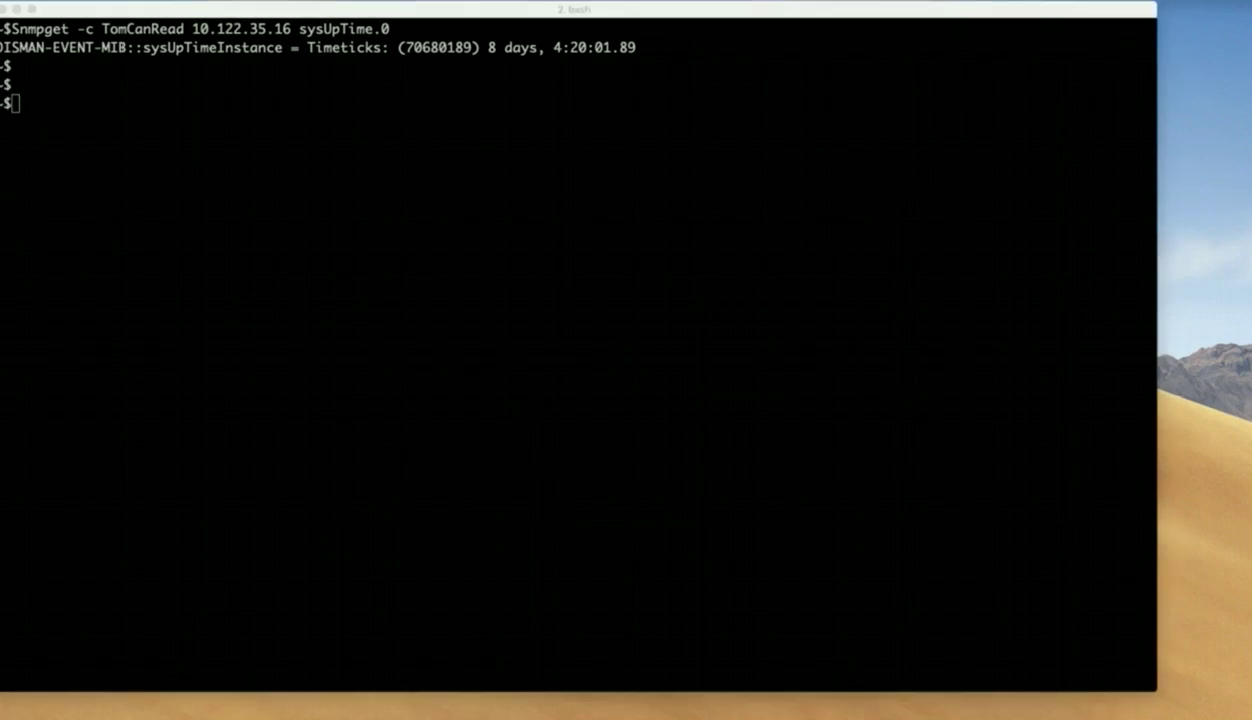
Run snmpwalk -v 2c with the read community string against 10.122.35.16 ifTable.
left_click(128, 148)
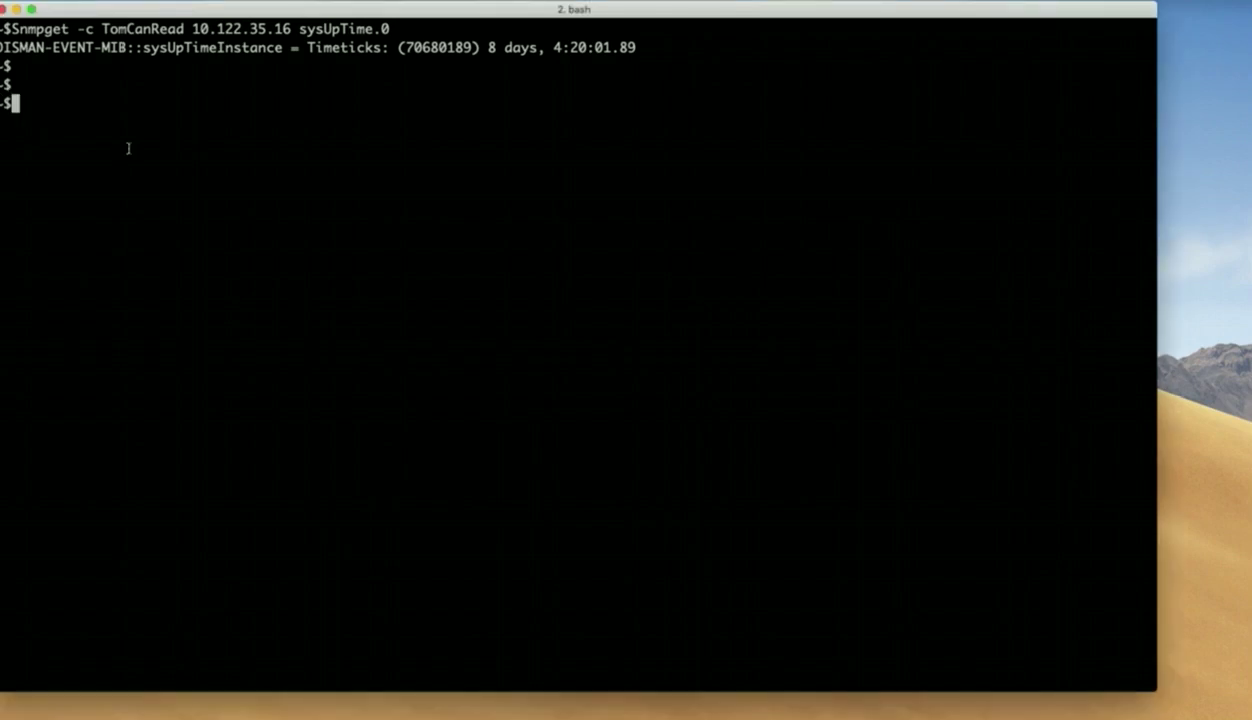
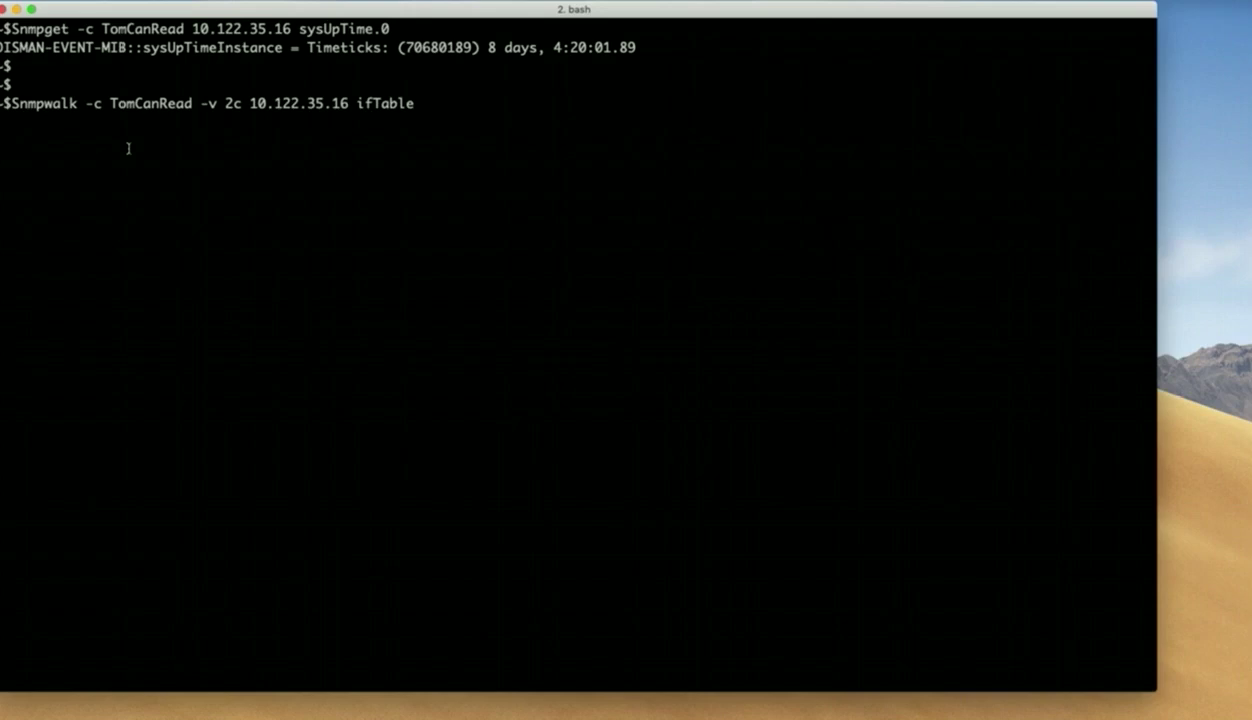
key("Return")
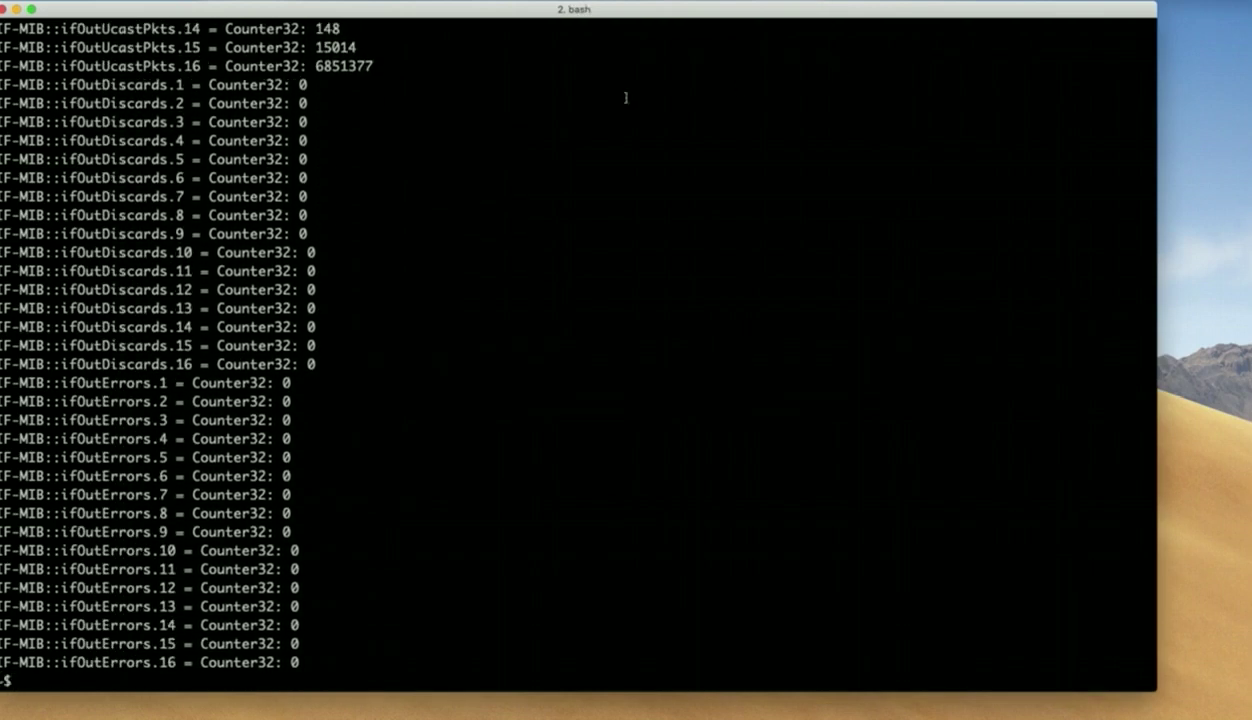
scroll(671, 217, "up", 2)
scroll(671, 217, "up", 20)
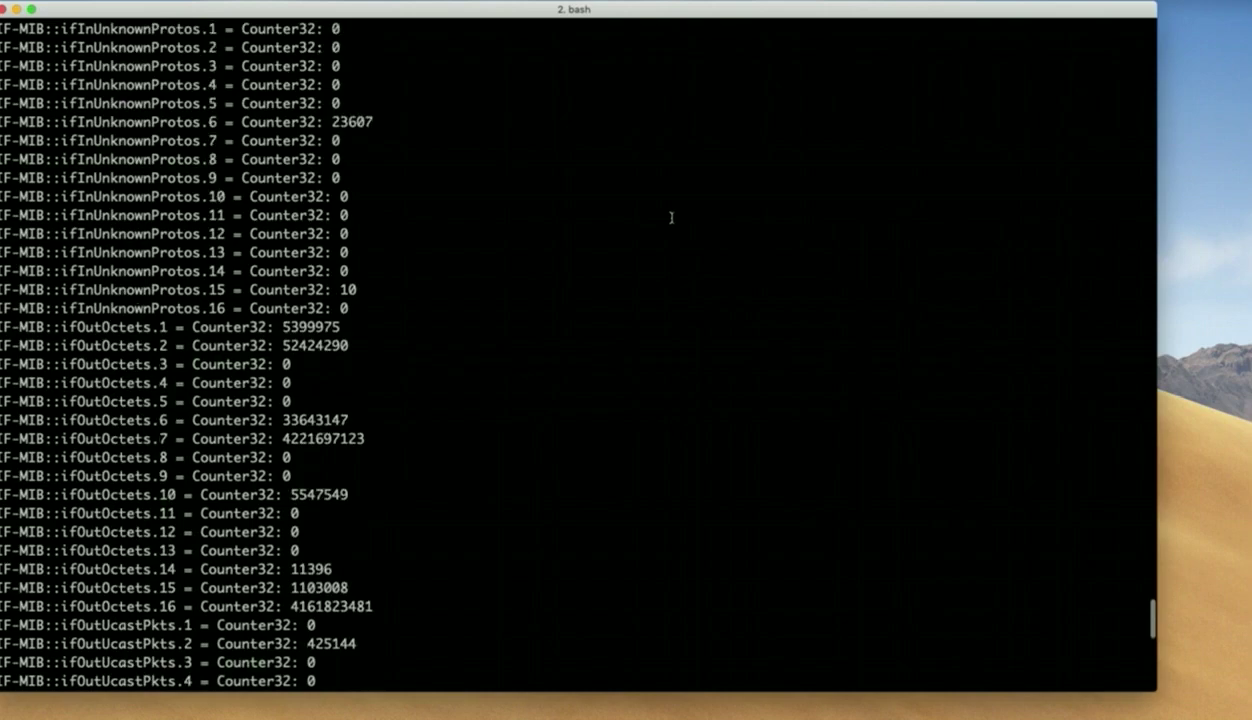
scroll(671, 217, "up", 18)
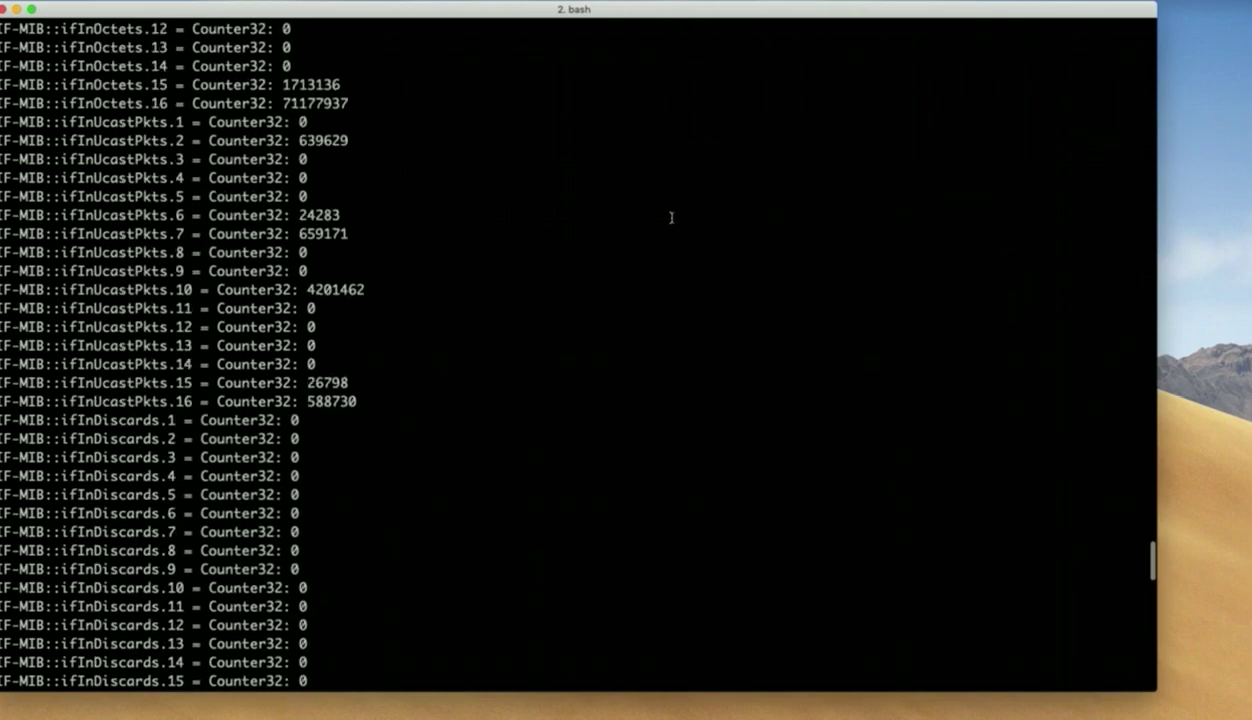
scroll(671, 217, "up", 13)
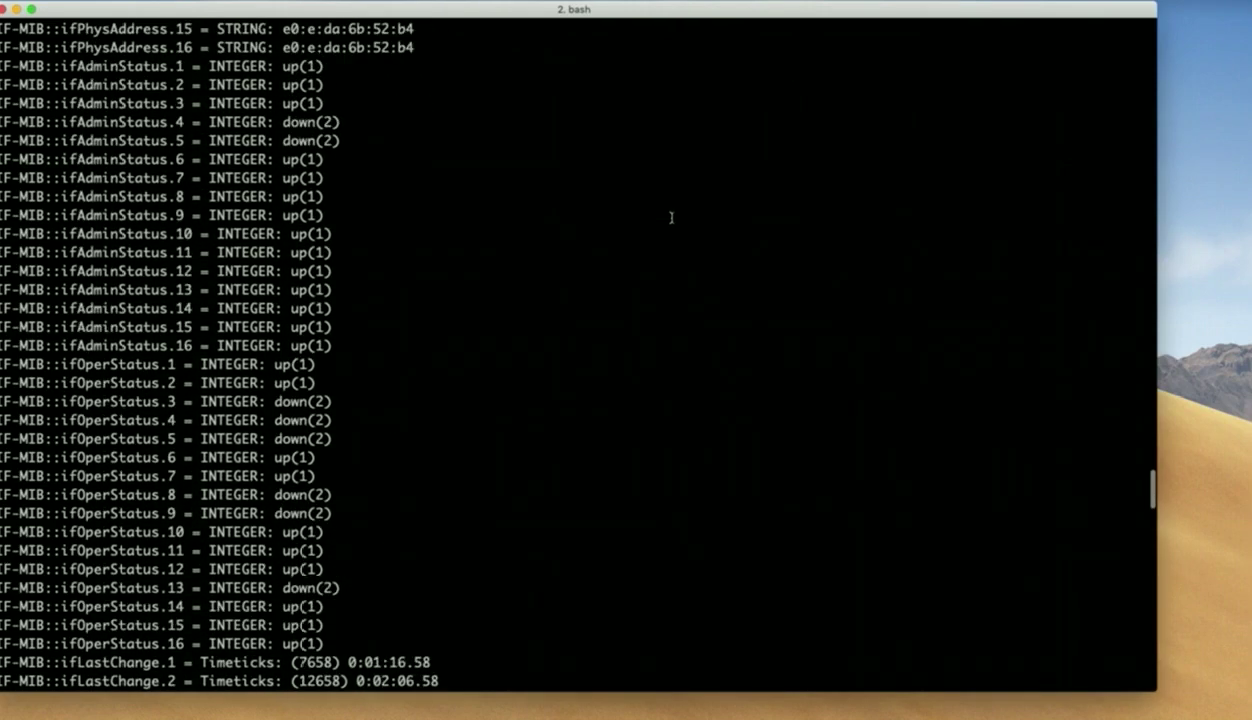
scroll(671, 217, "up", 7)
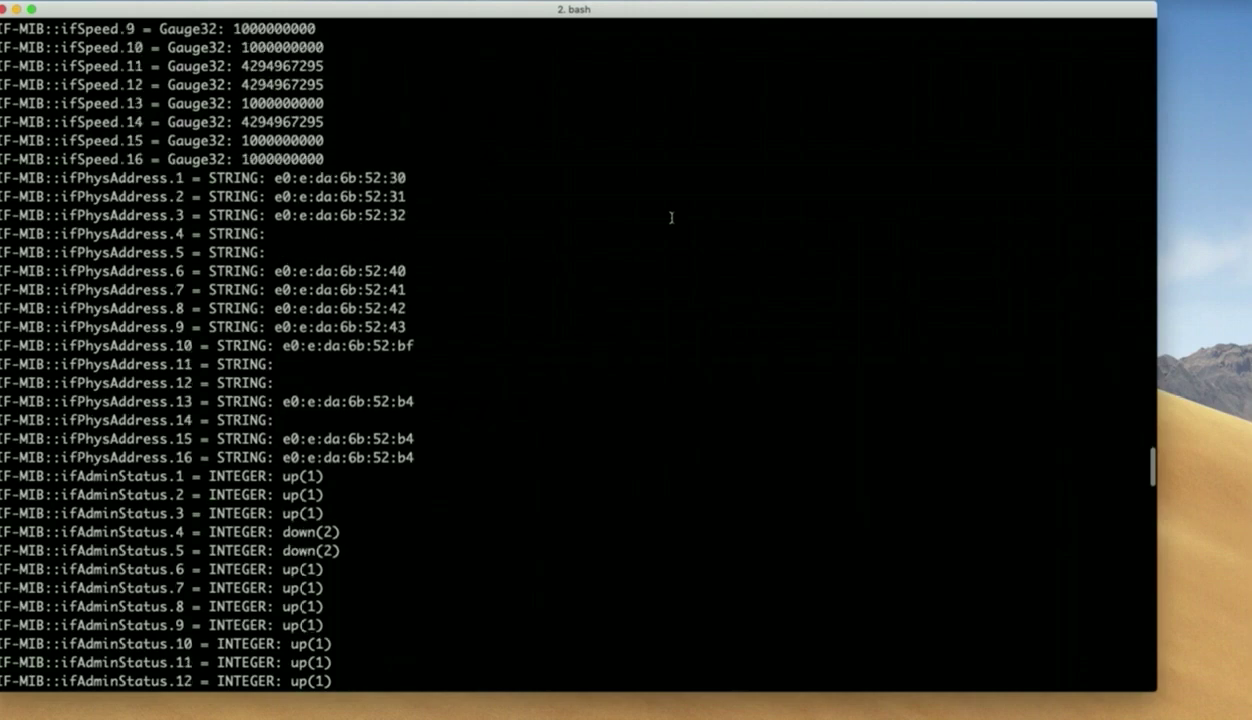
scroll(671, 217, "up", 10)
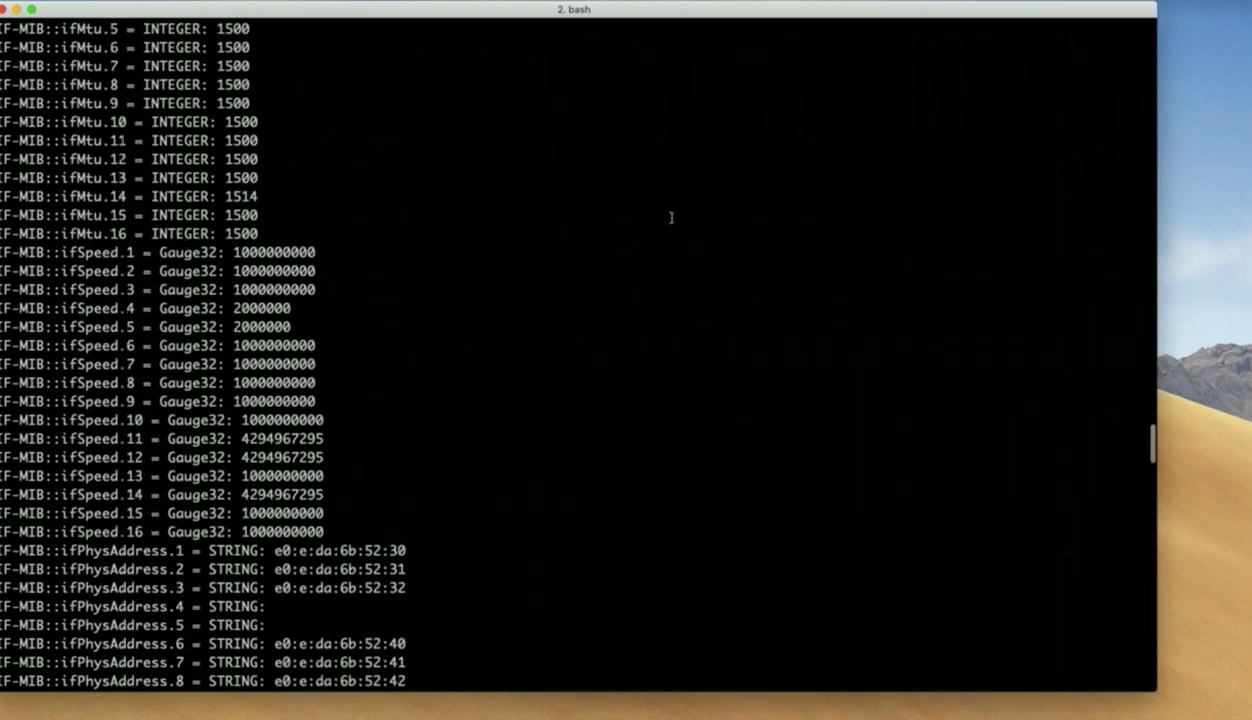
scroll(671, 217, "up", 14)
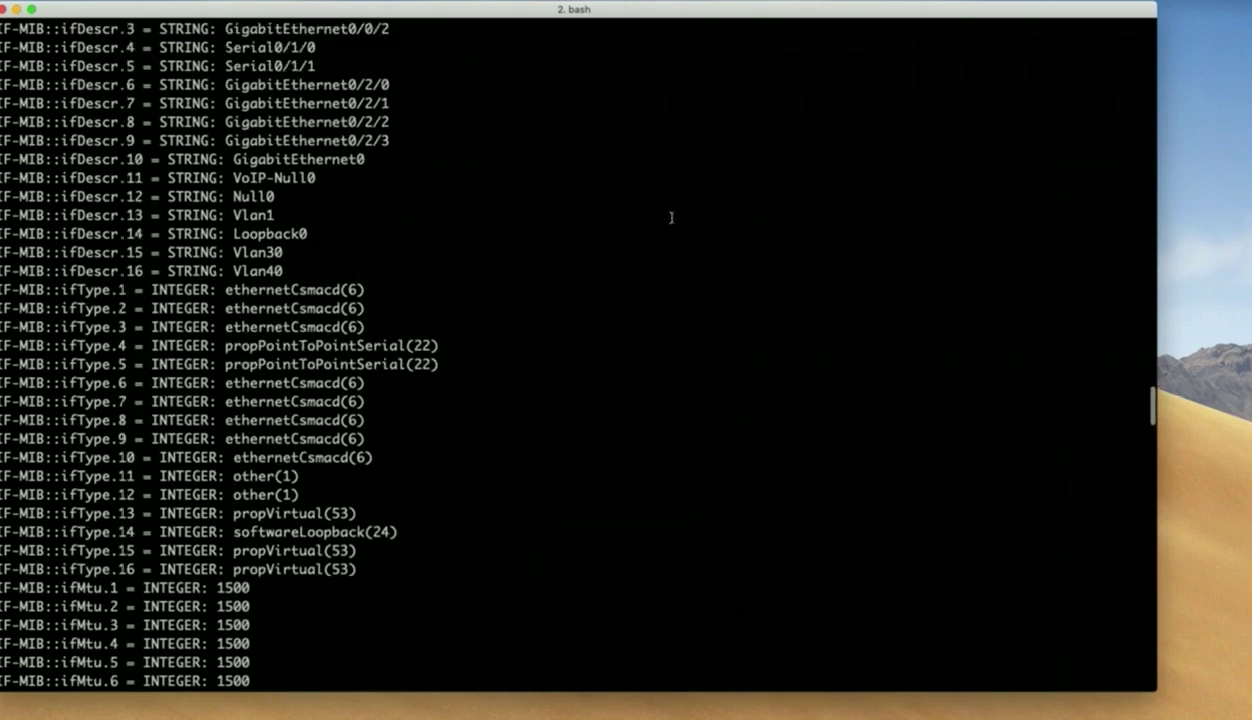
scroll(671, 217, "up", 1)
scroll(671, 217, "down", 3)
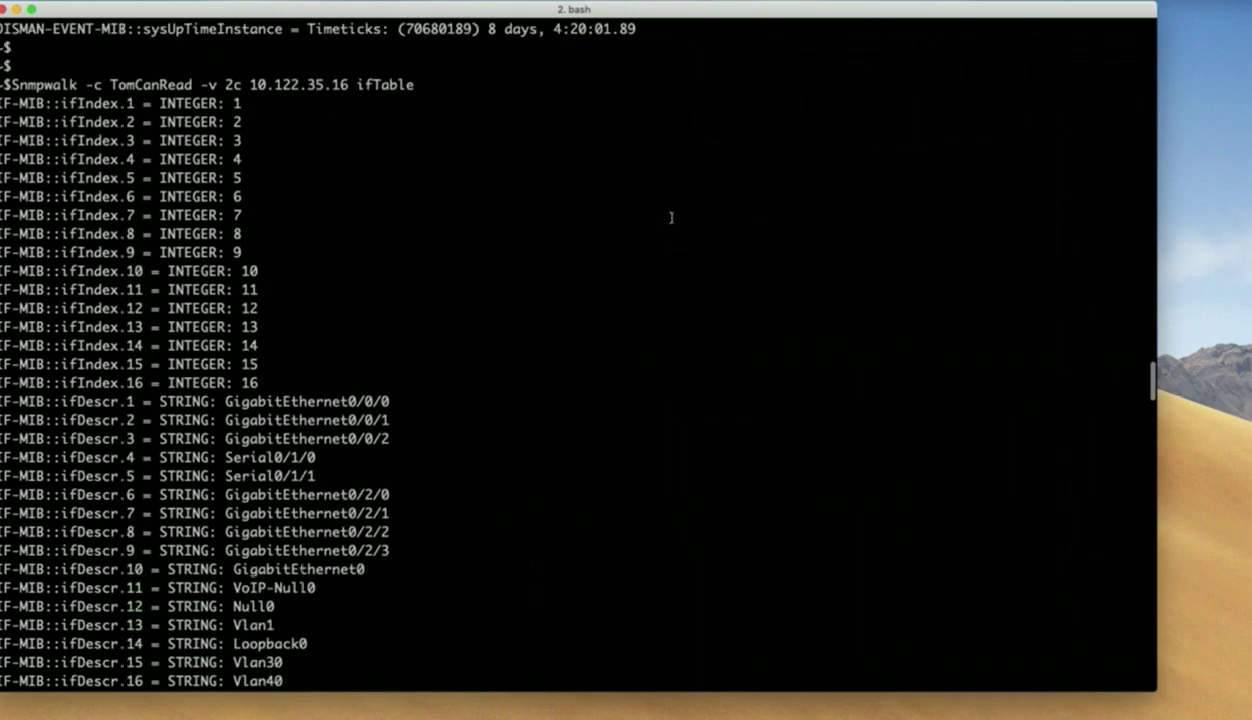
scroll(671, 217, "down", 1)
scroll(671, 217, "down", 20)
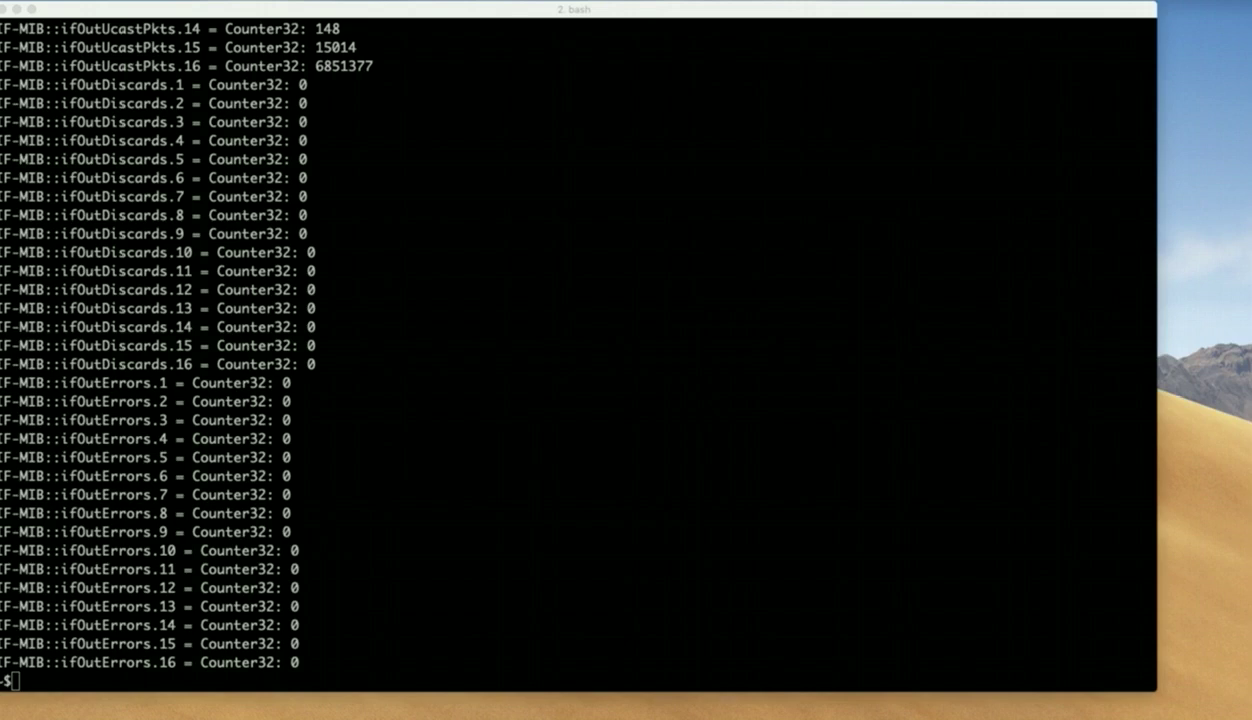
Clear the terminal and paste an snmpbulkwalk -v 2c command for 10.122.35.16 ifTable.
left_click(453, 598)
type("cl")
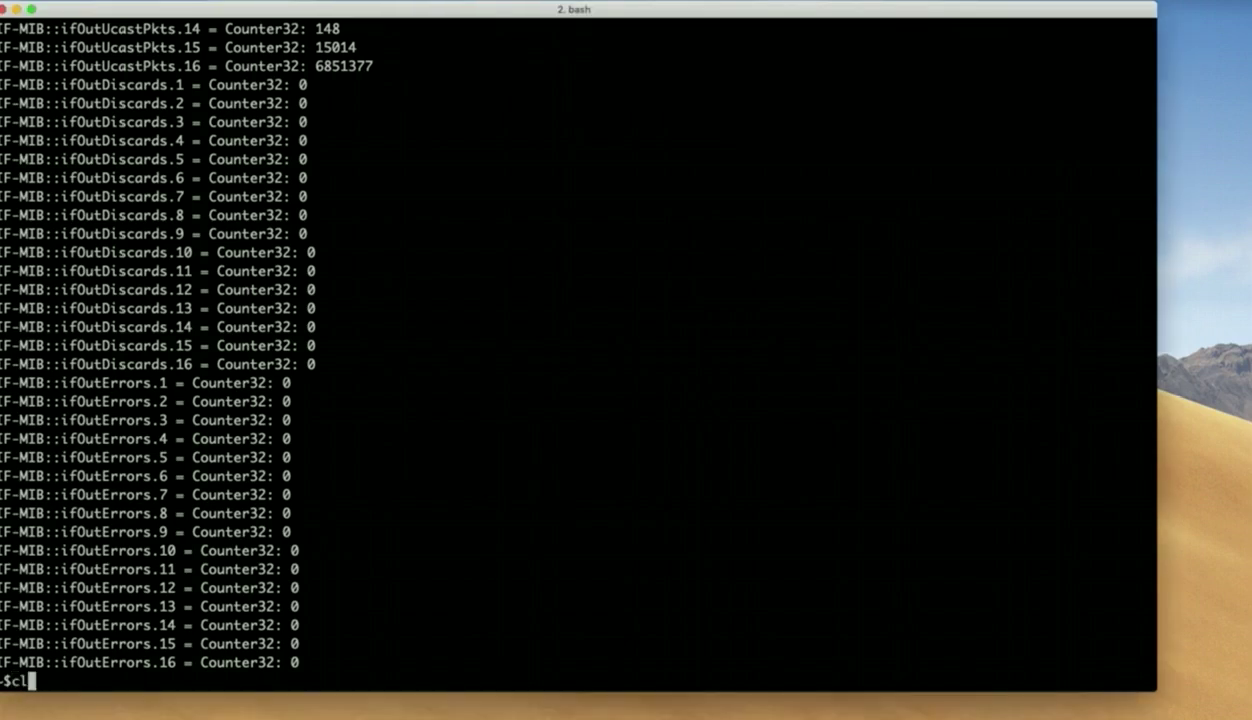
type("ear term")
key("Return")
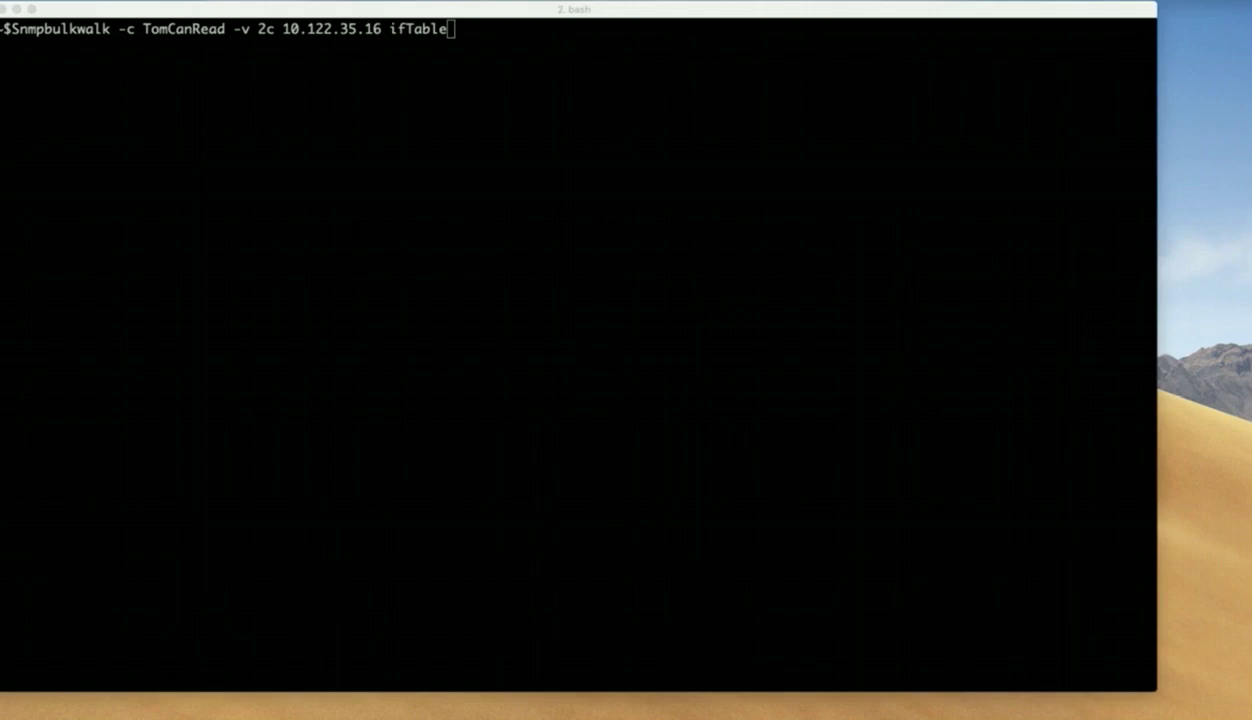
Run the snmpbulkwalk of the ifTable on 10.122.35.16.
left_click(386, 257)
key("Return")
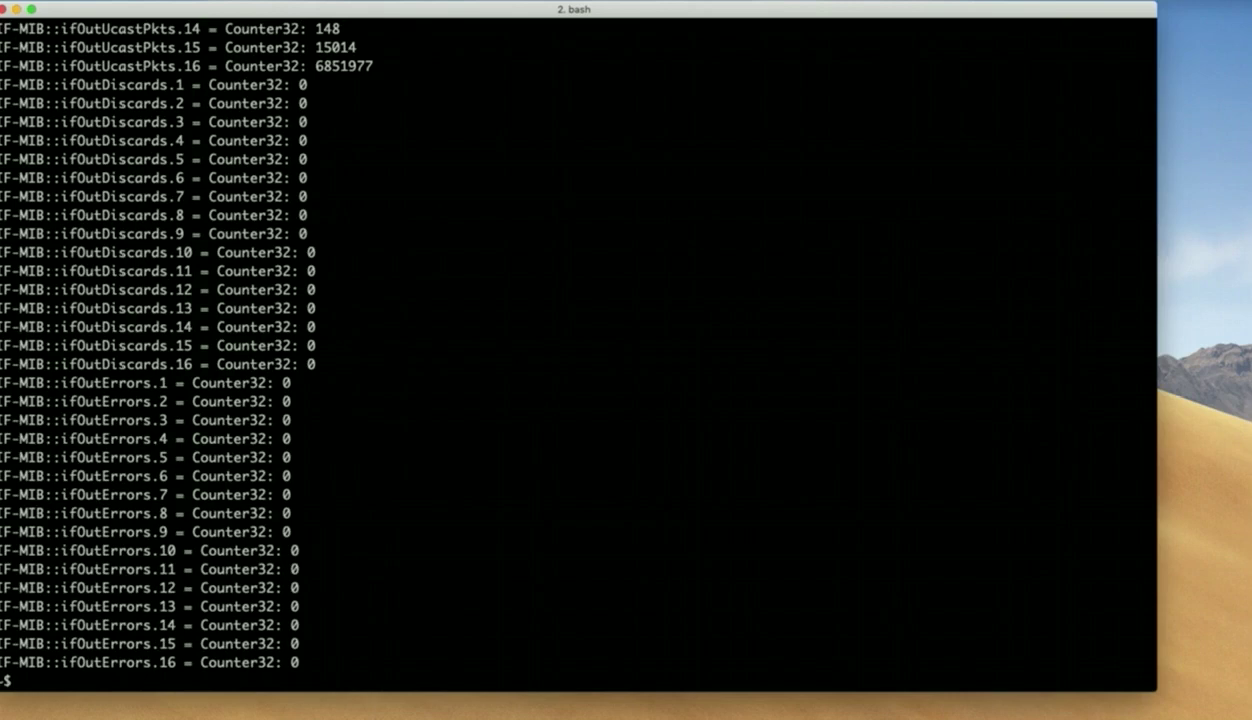
key("Return")
key("Return")
key("Return")
key("Return")
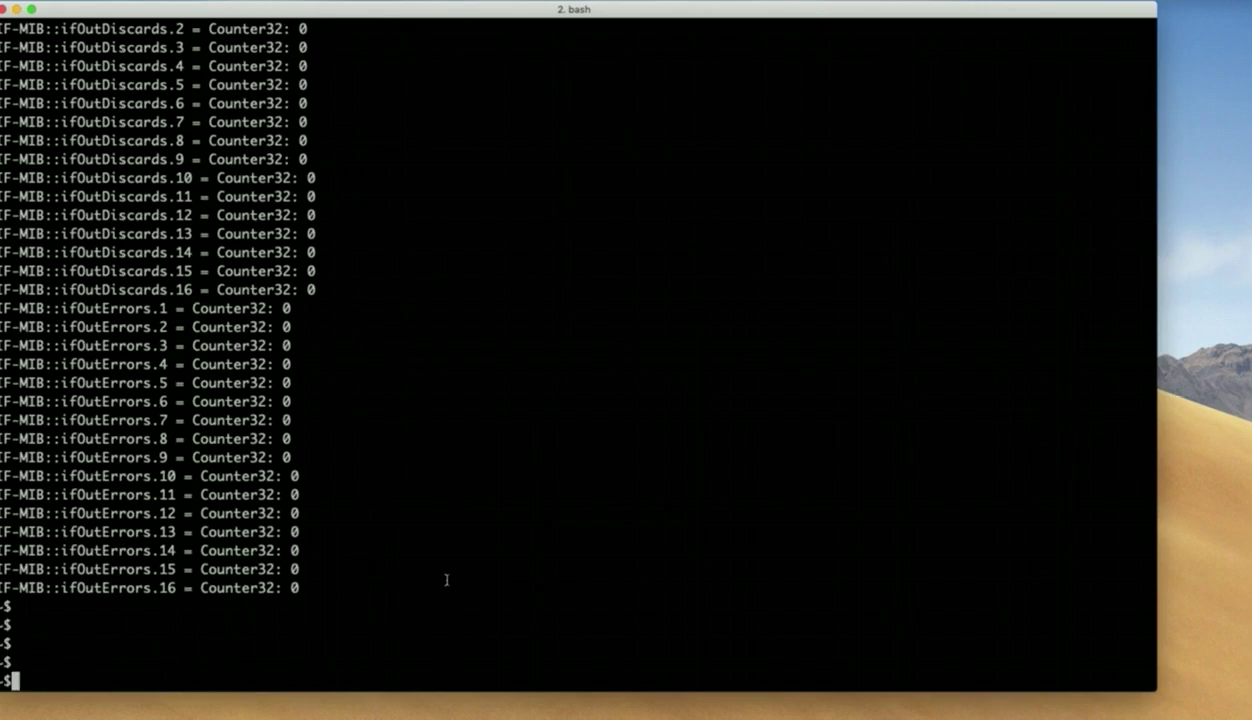
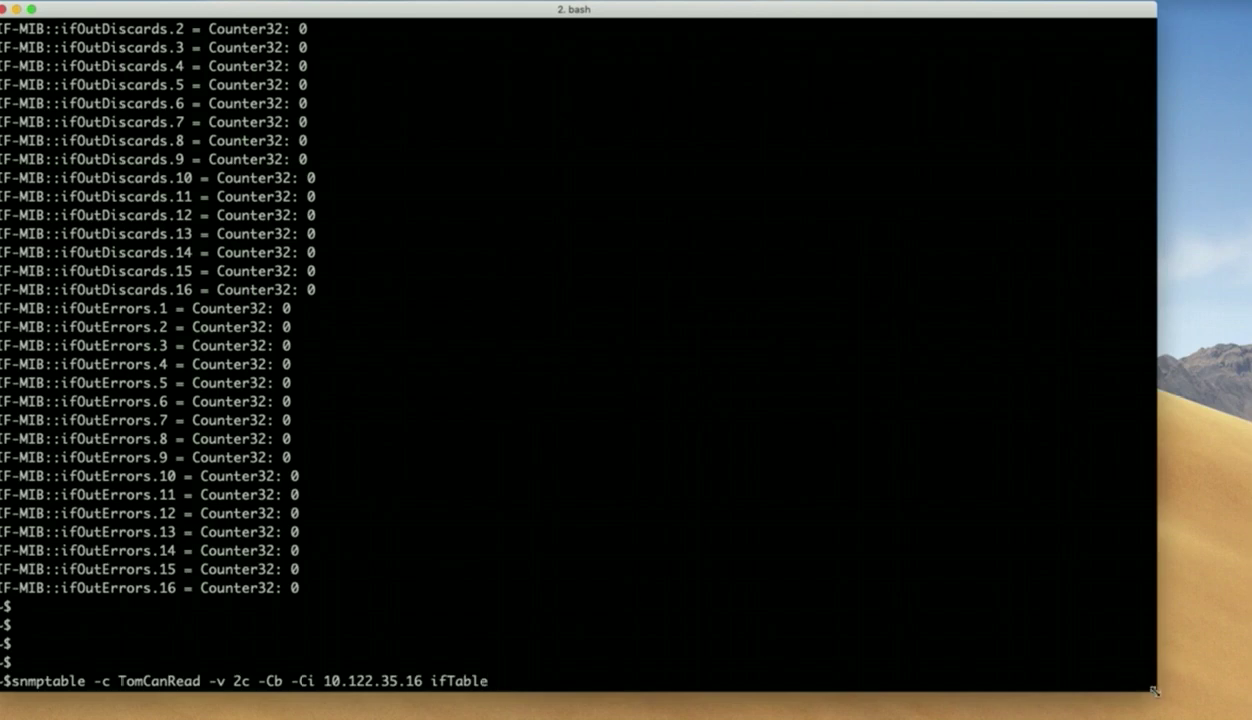
Widen the terminal and run snmptable -Cb -Ci on ifTable, listing 16 interfaces.
left_click_drag(1162, 698, 1251, 707)
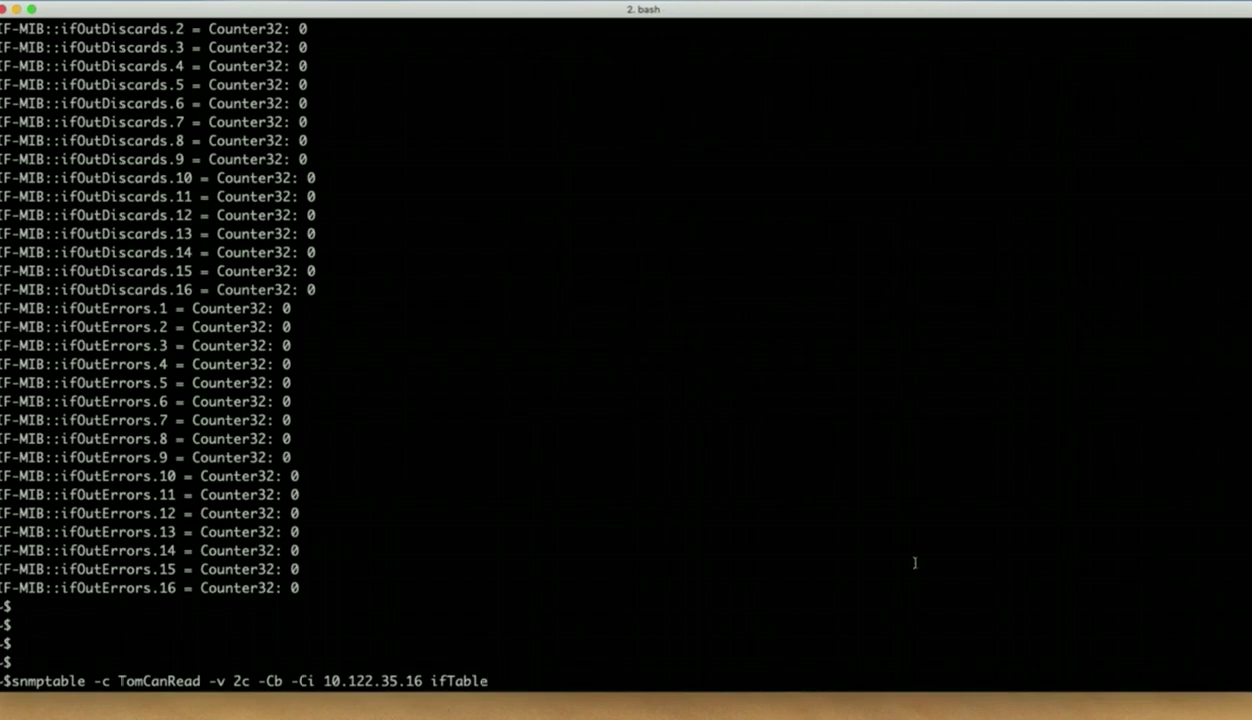
key("Return")
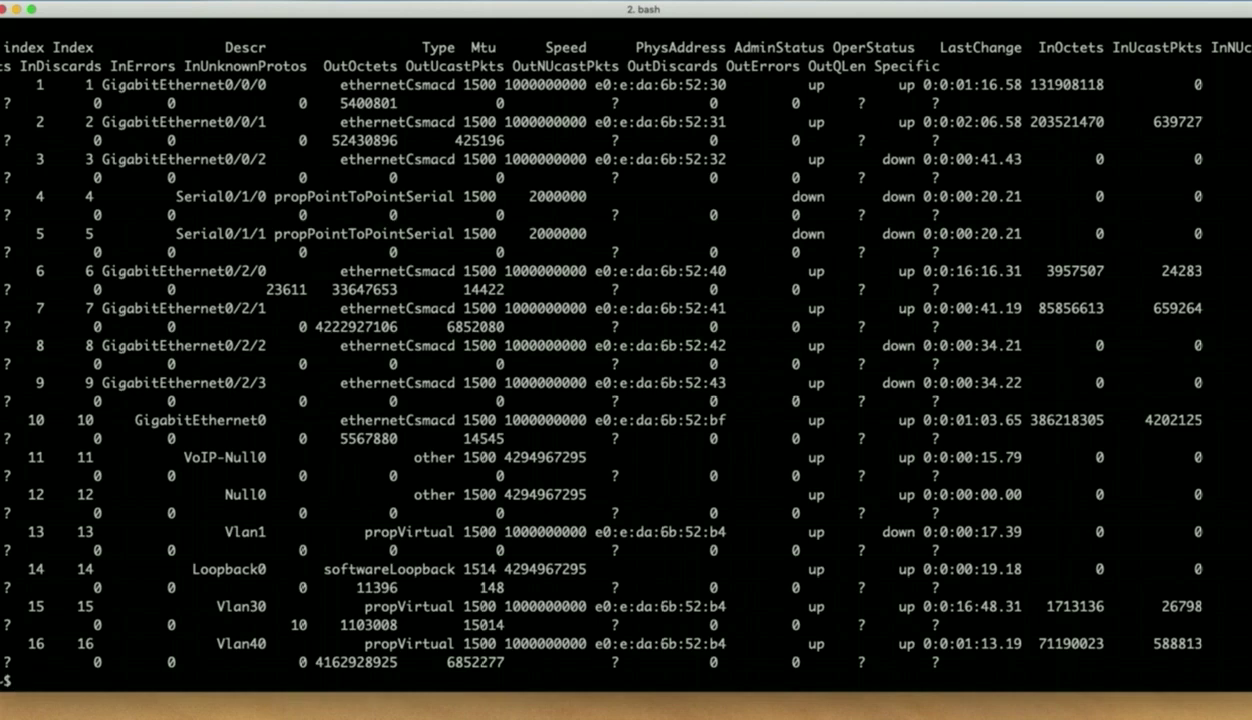
Widen the terminal further and scroll up to review the interface table's rows and statuses.
left_click_drag(4, 552, 0, 552)
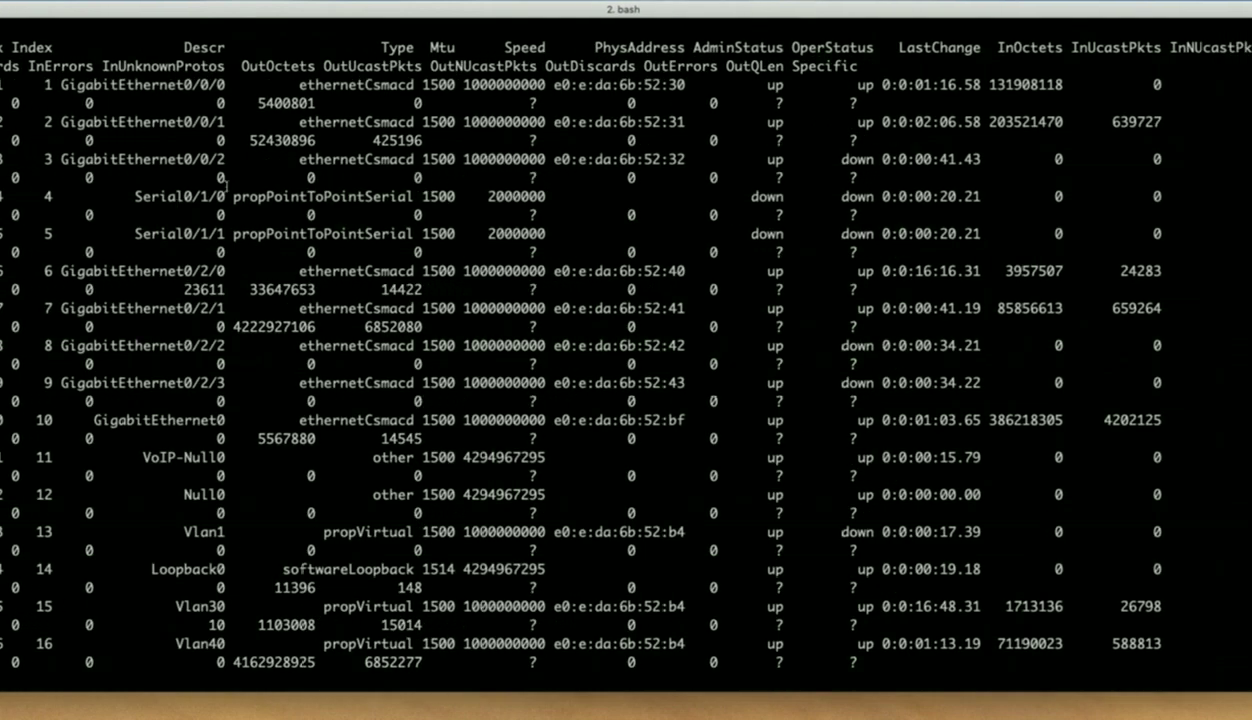
scroll(225, 186, "up", 3)
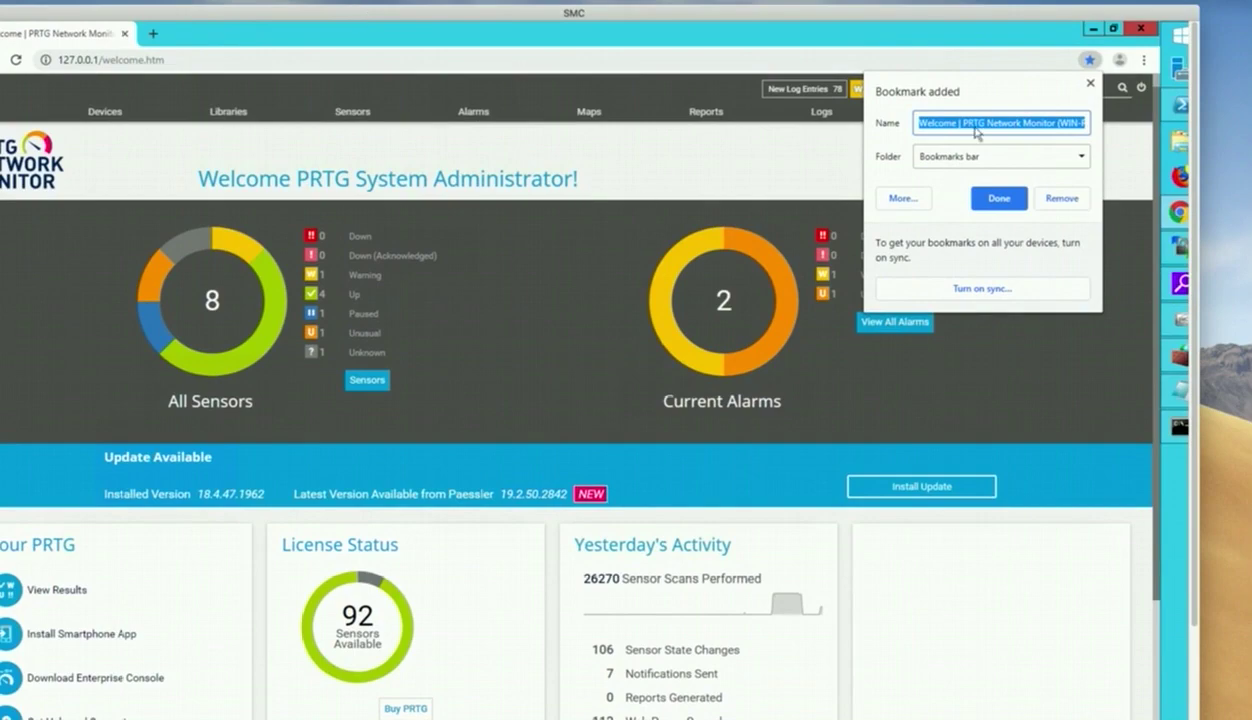
Dismiss the bookmark confirmation and show the Root group's details page in the devices view.
left_click(1091, 86)
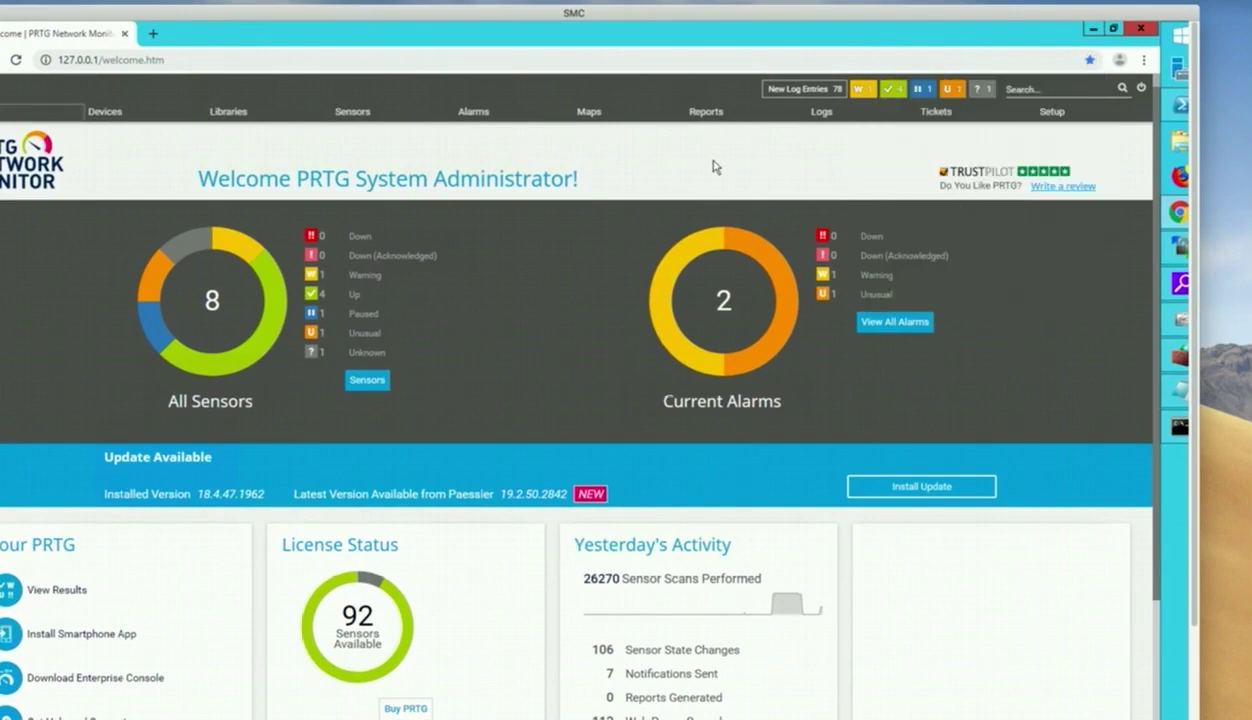
left_click(105, 113)
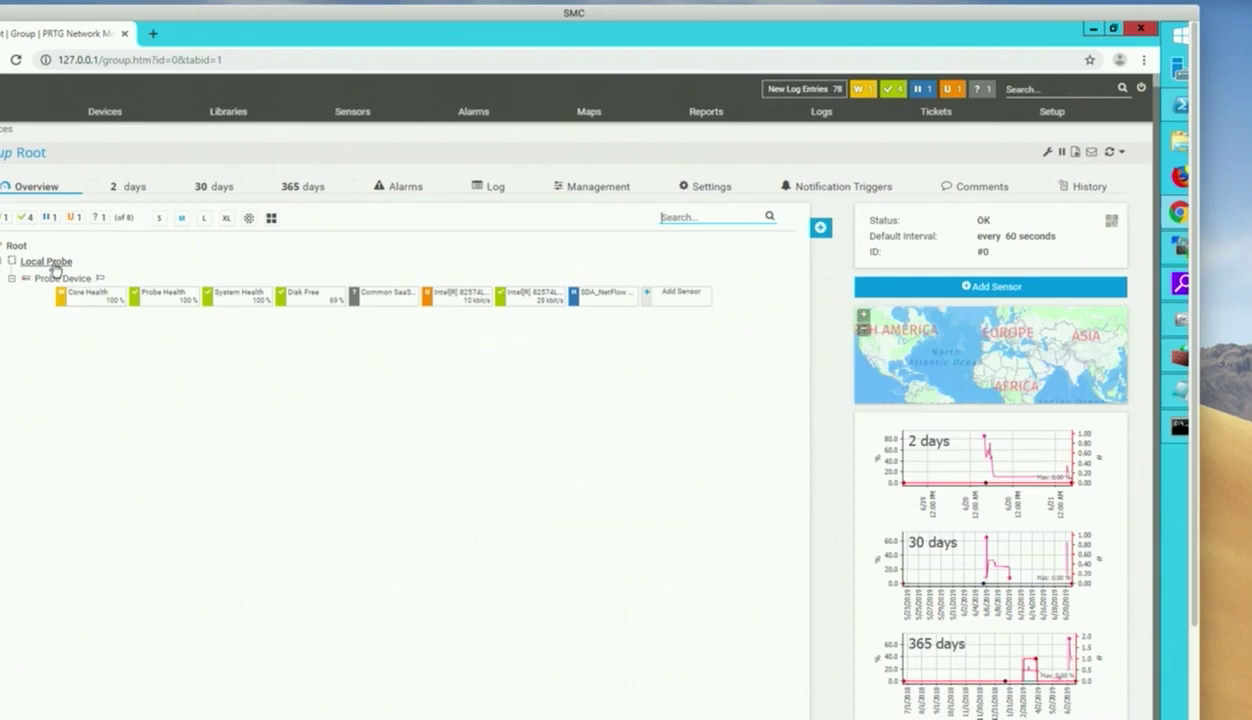
left_click(1104, 152)
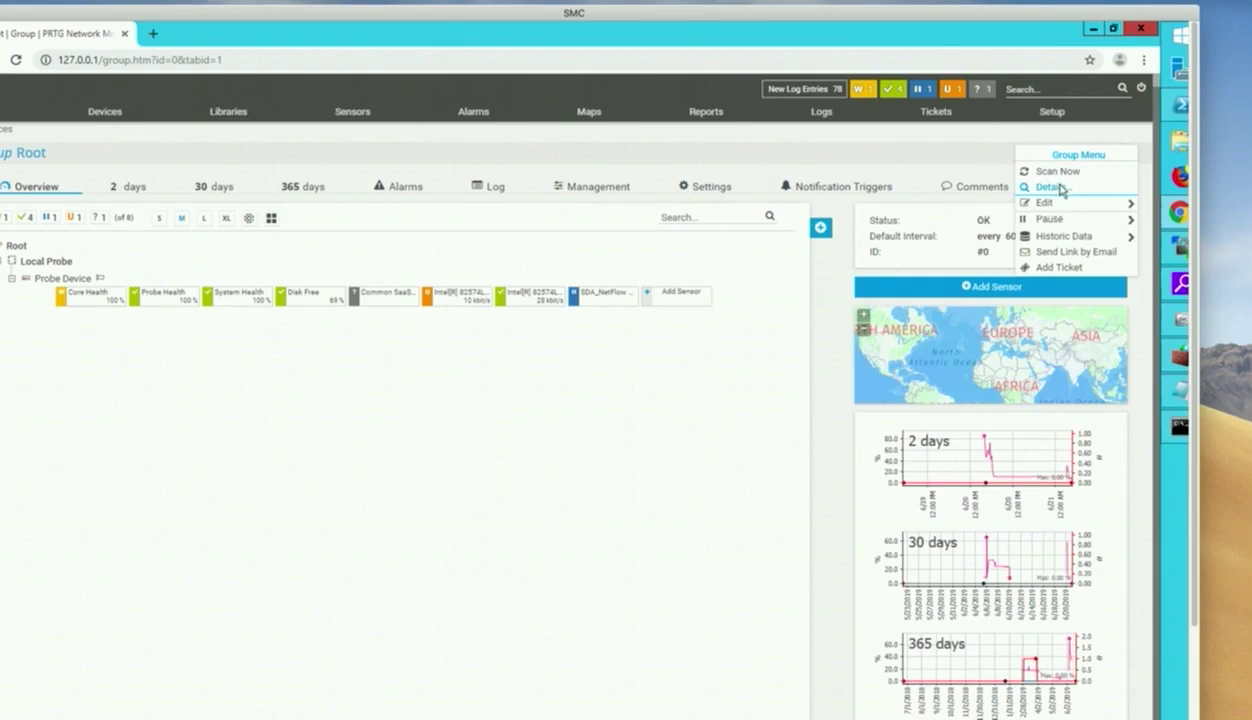
left_click(1060, 188)
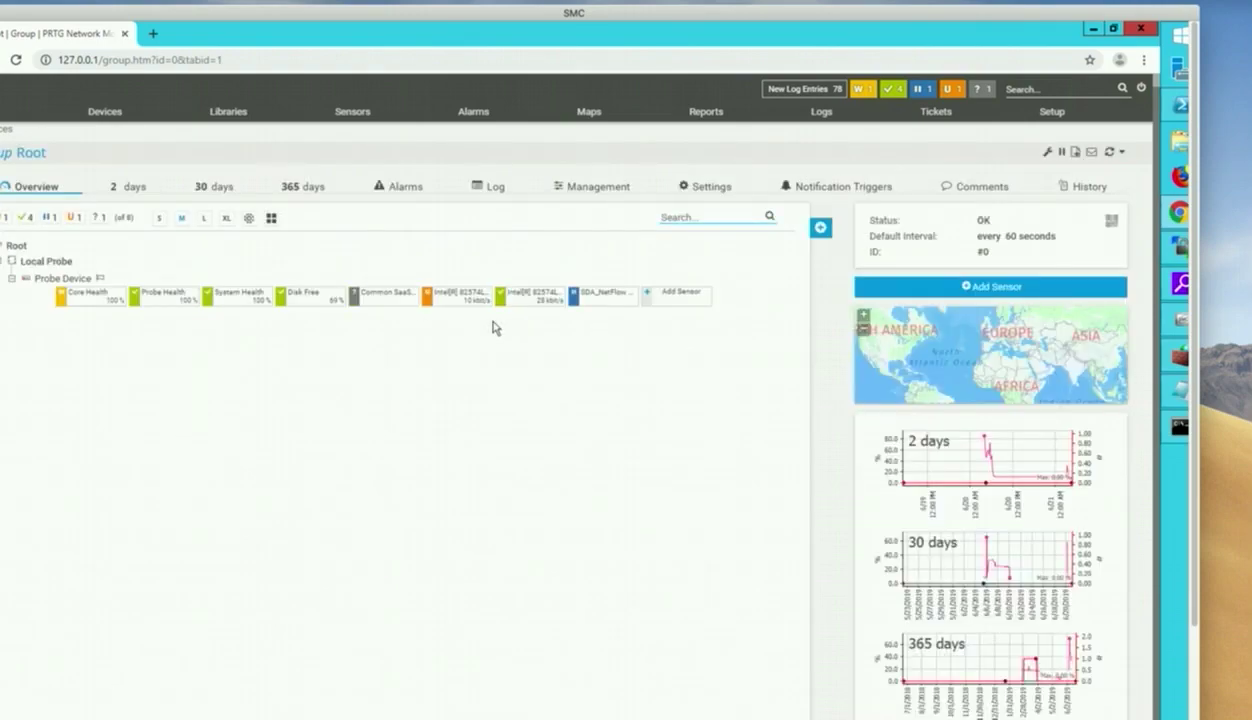
Go to the Local Probe's details page and bring up its actions menu.
left_click(58, 262)
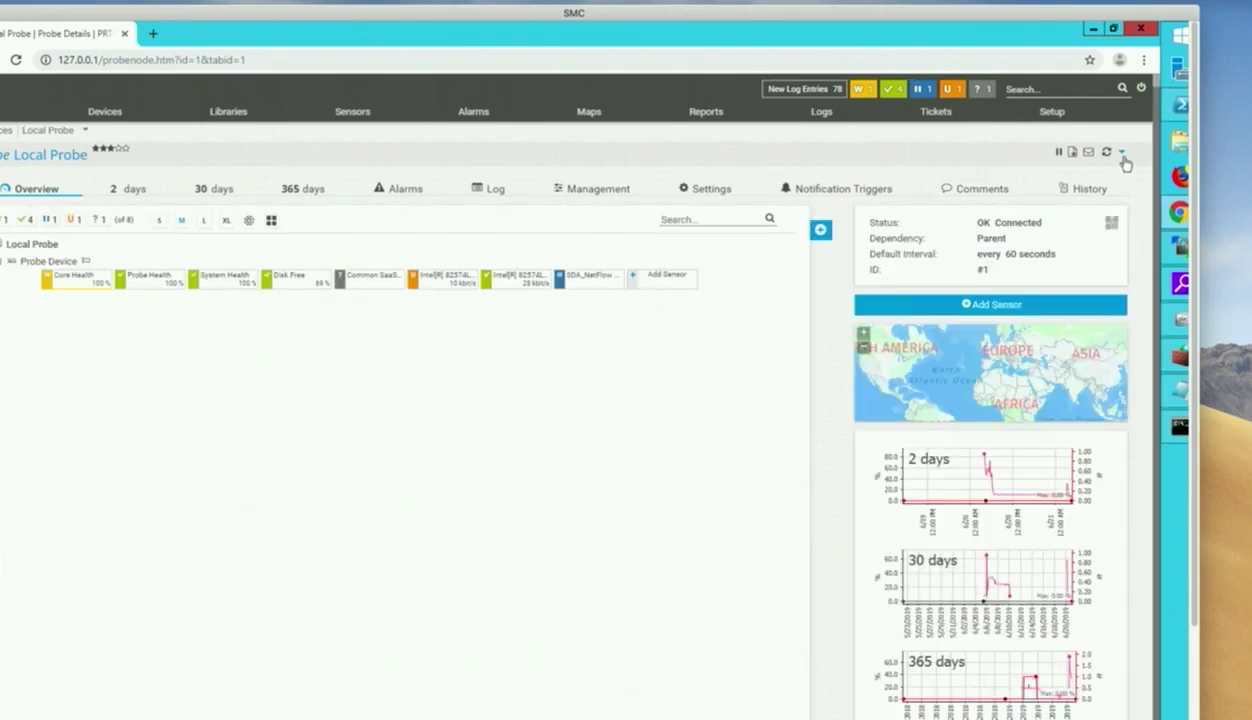
left_click(1123, 156)
left_click(1027, 207)
left_click(1121, 153)
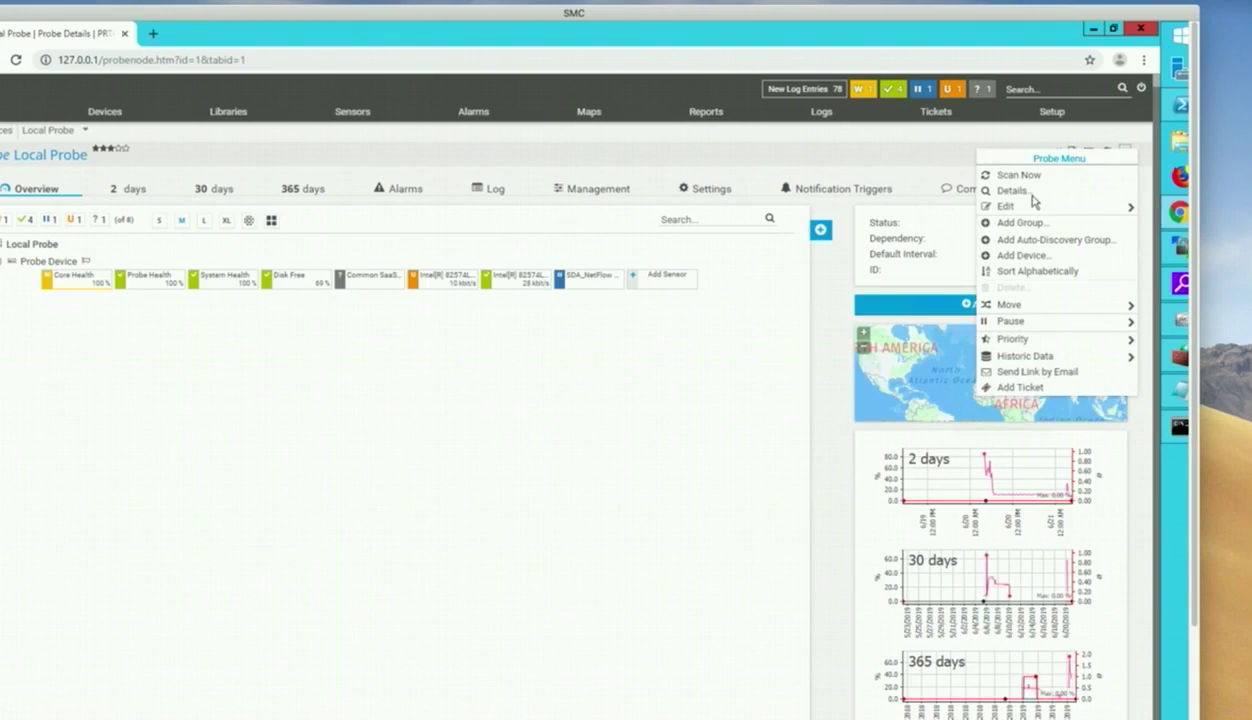
Save the Local Probe's settings with SNMP v2c credentials on port 161 and 5-second timeout.
mouse_move(1005, 207)
left_click(924, 206)
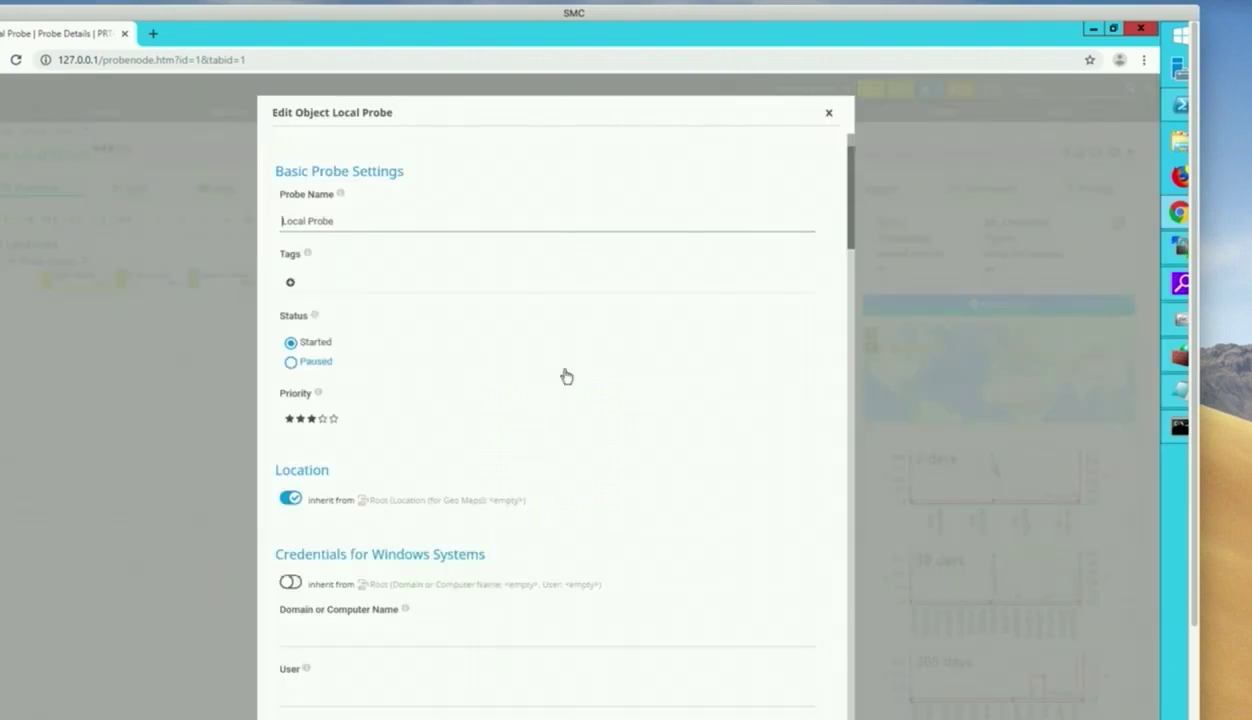
scroll(566, 376, "down", 4)
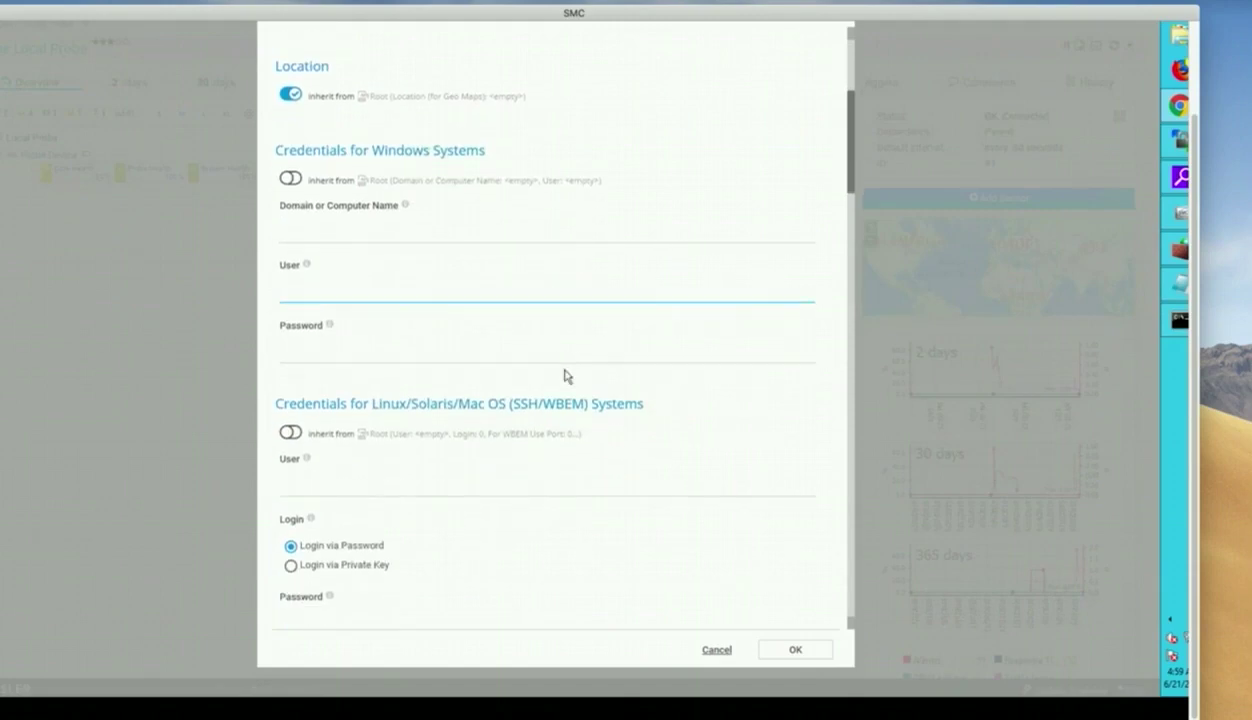
scroll(566, 376, "down", 6)
scroll(566, 376, "down", 5)
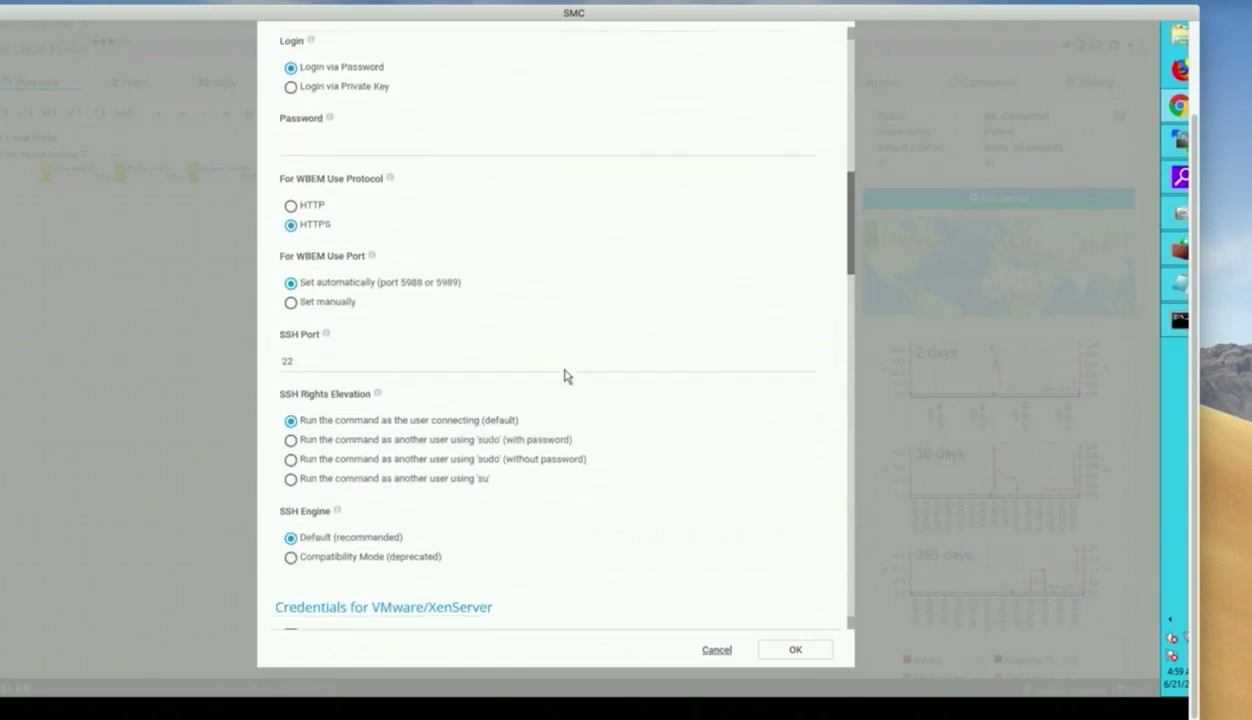
scroll(566, 376, "down", 5)
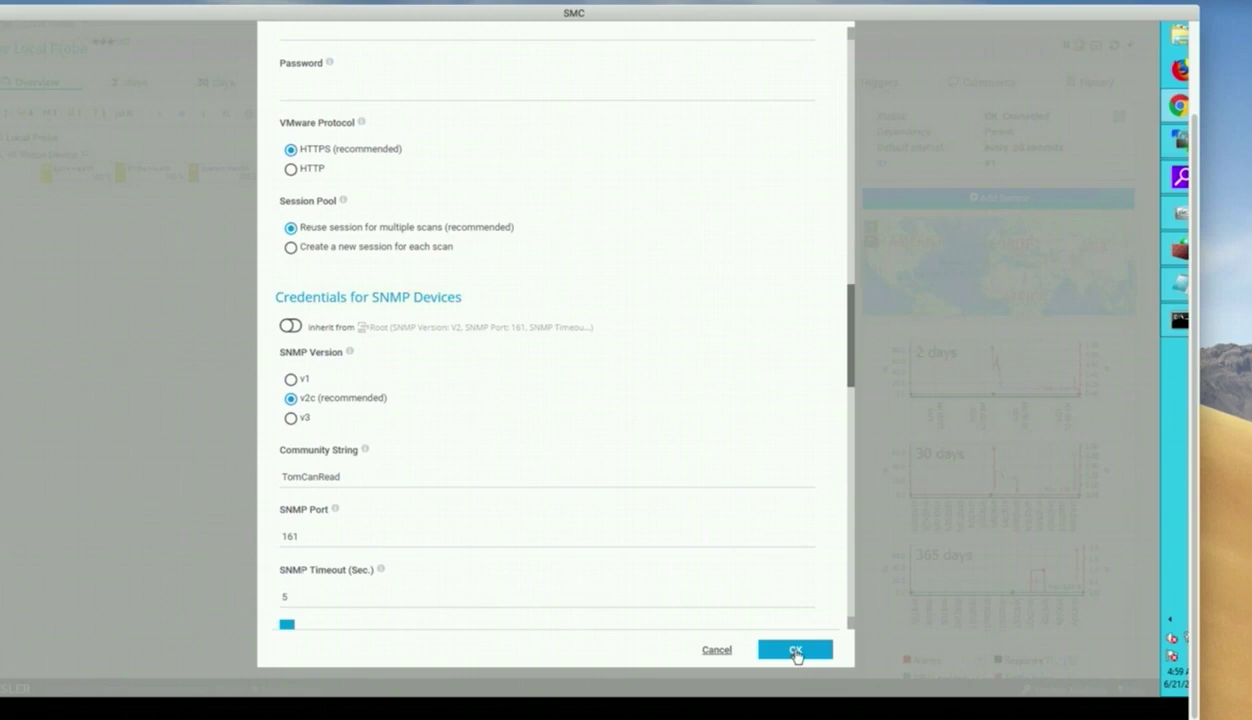
left_click(795, 651)
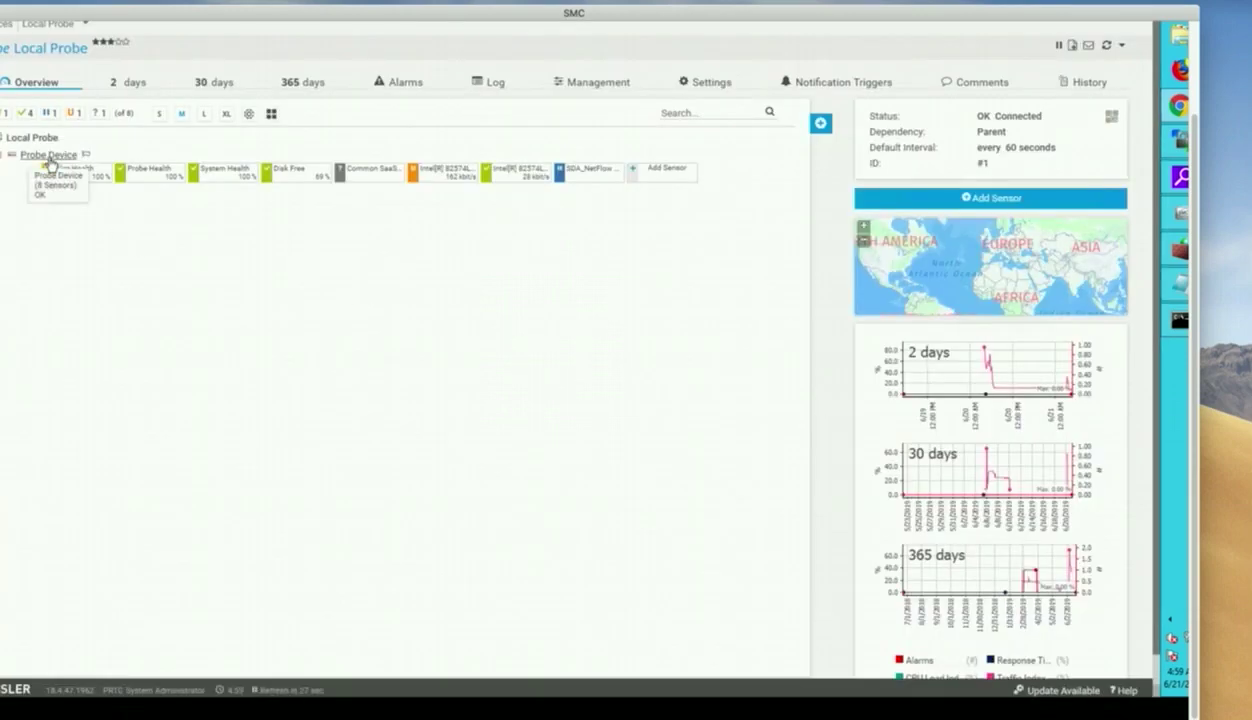
scroll(75, 190, "up", 2)
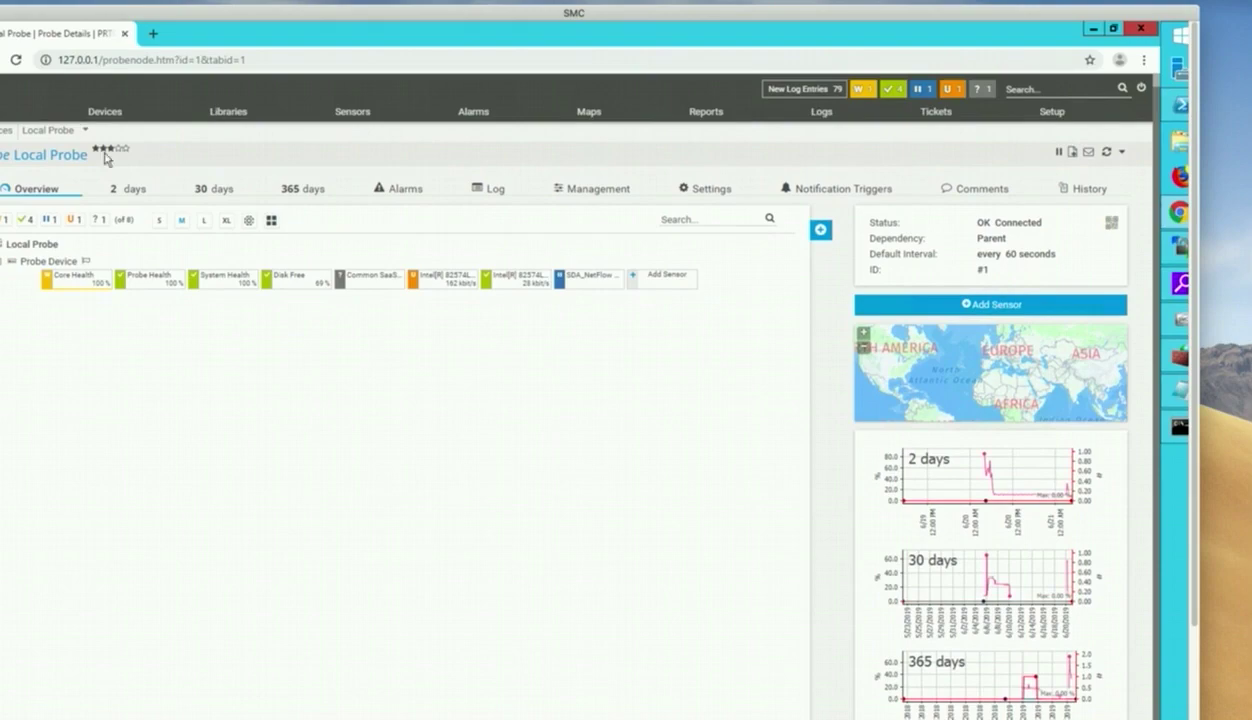
Start adding a new device with Local Probe as its parent.
left_click(113, 112)
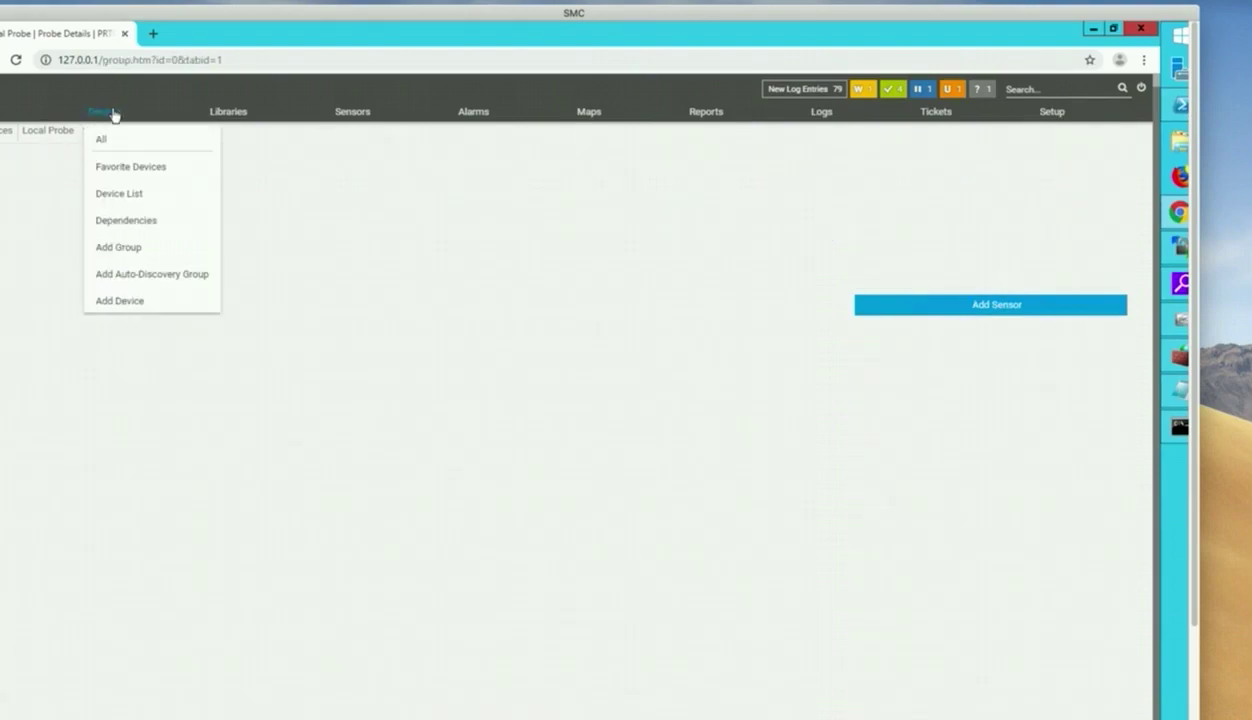
left_click(112, 301)
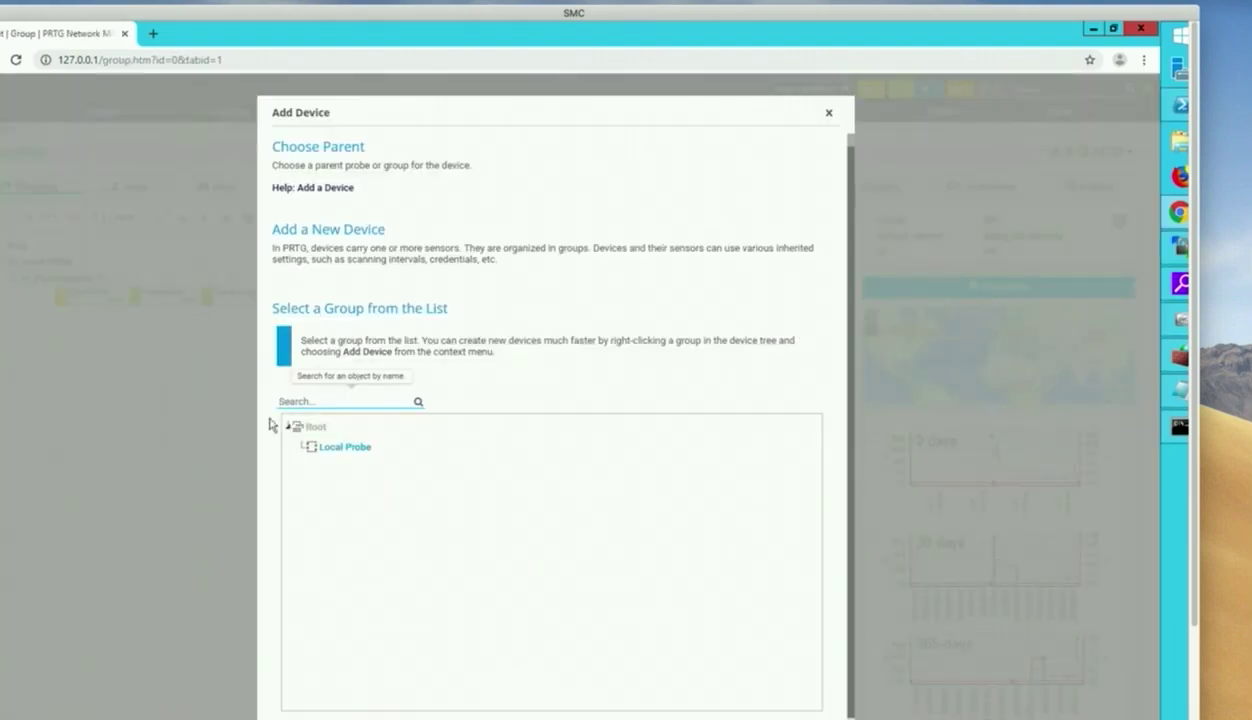
scroll(441, 475, "down", 2)
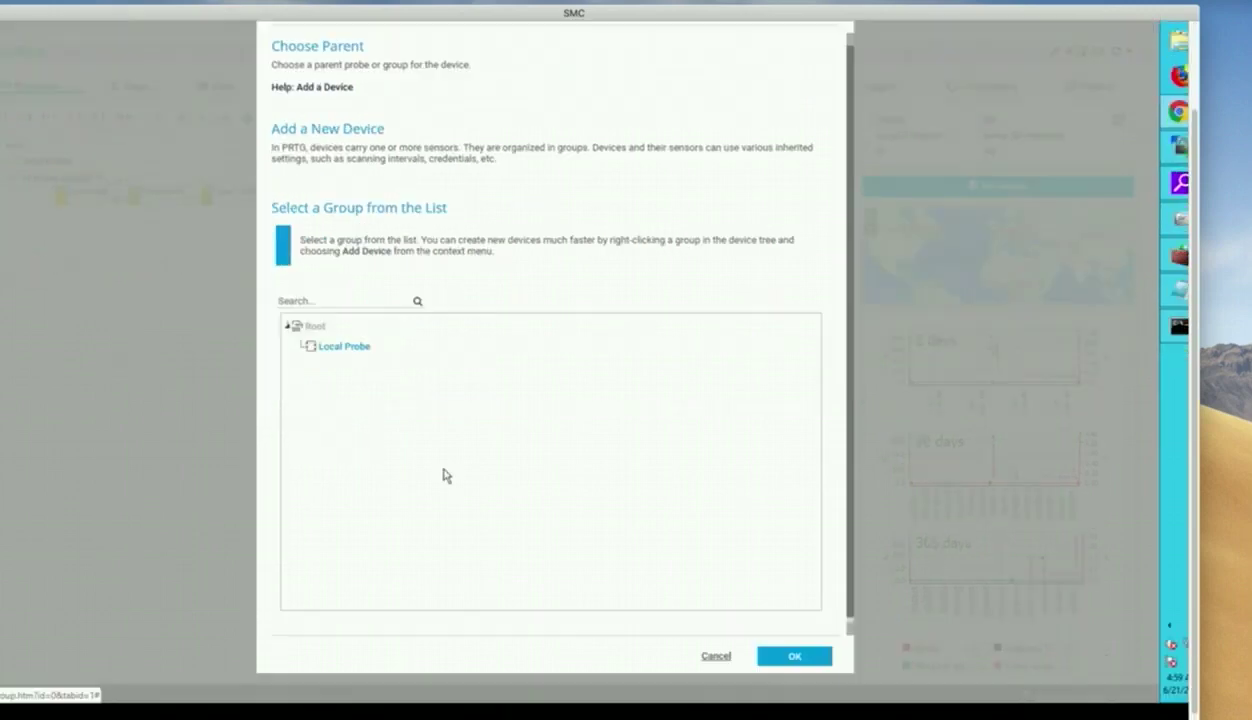
left_click(795, 657)
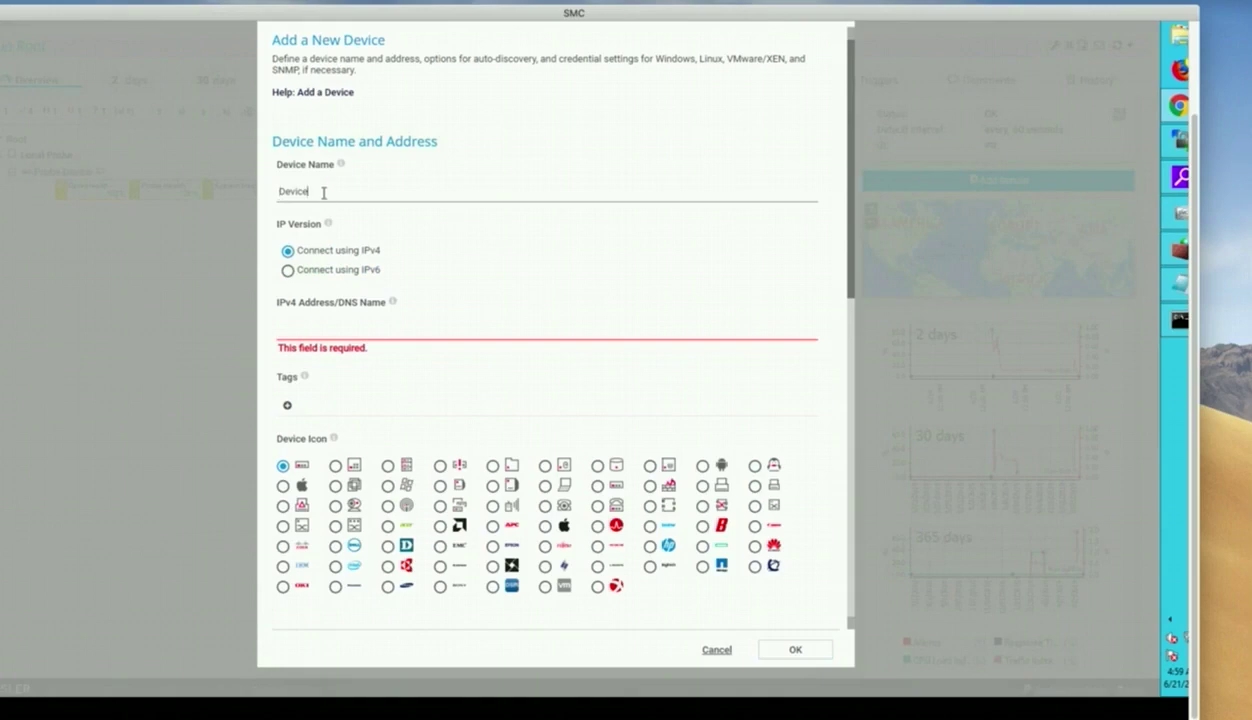
Name the device MySNMProuter at 192.168.60.50 with the Cisco icon and standard auto-identification.
left_click_drag(323, 193, 260, 195)
type("My")
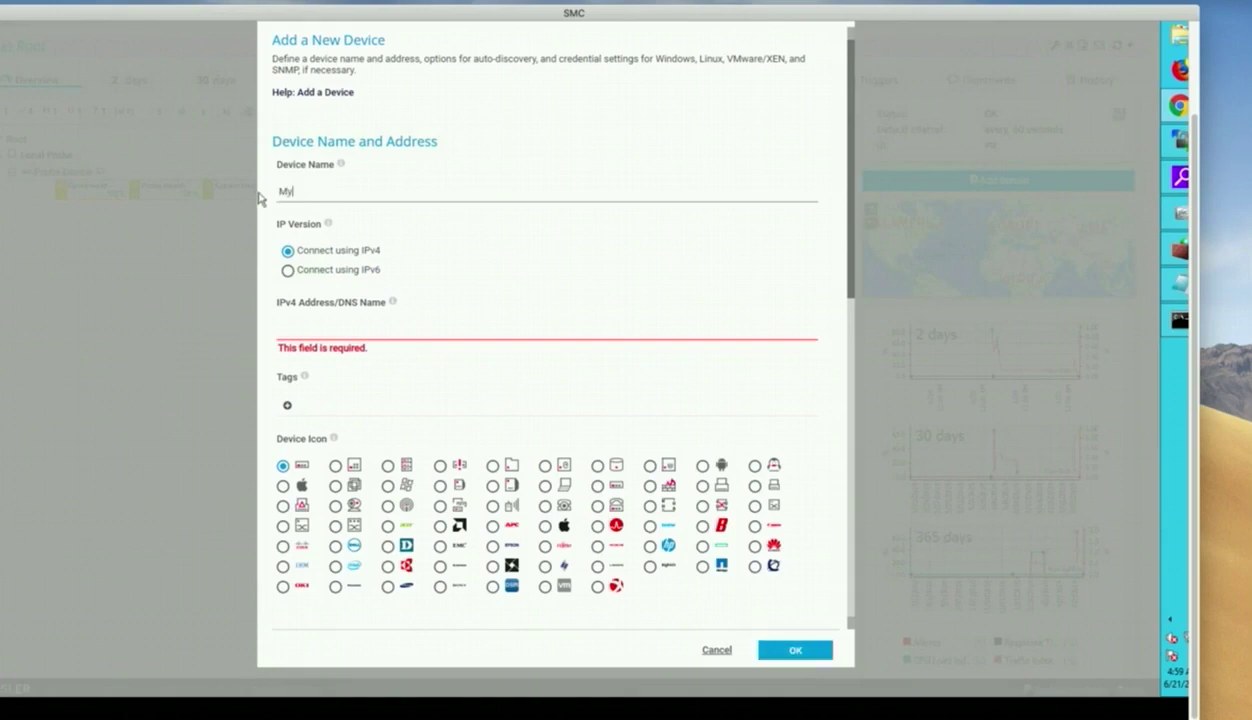
type("SNMProuter")
mouse_move(393, 306)
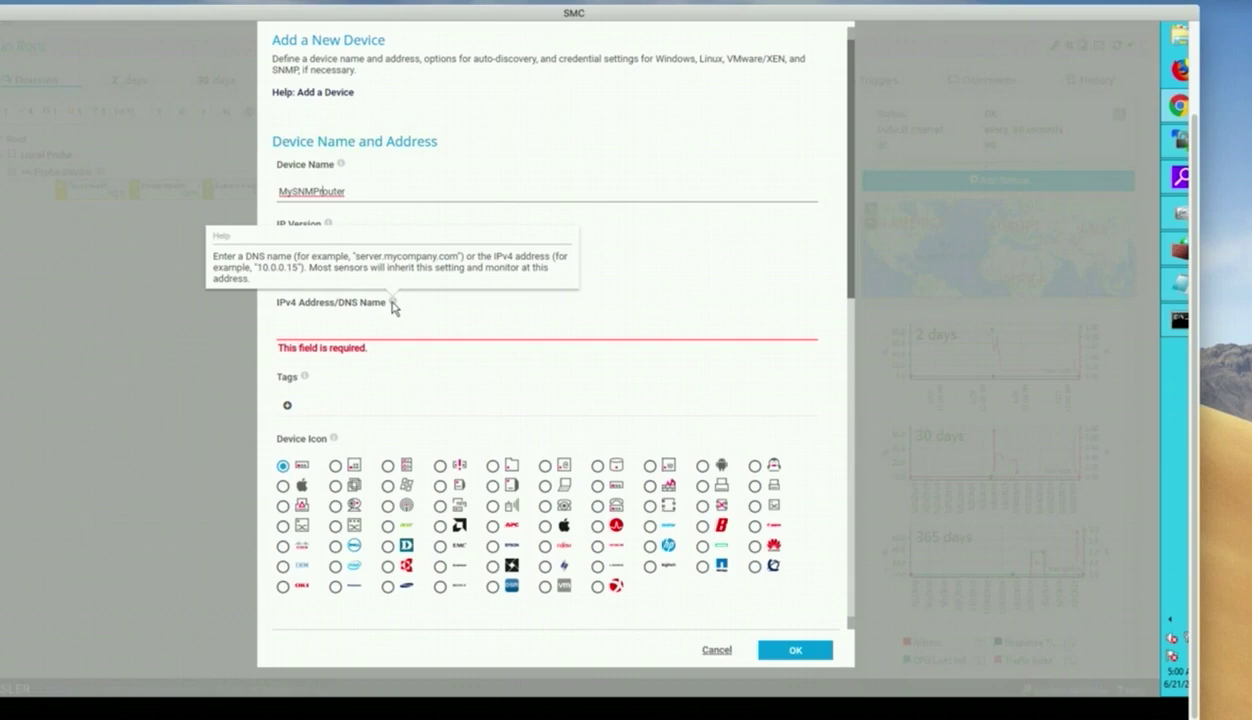
left_click(610, 278)
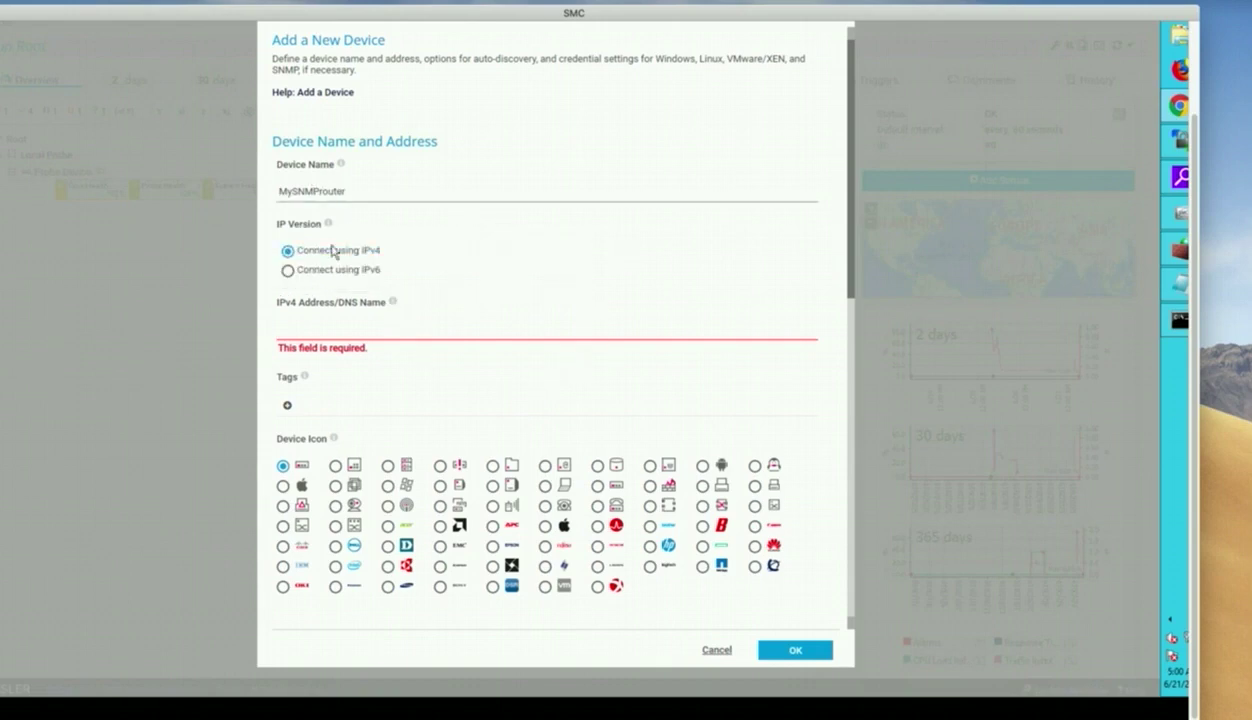
scroll(335, 365, "down", 3)
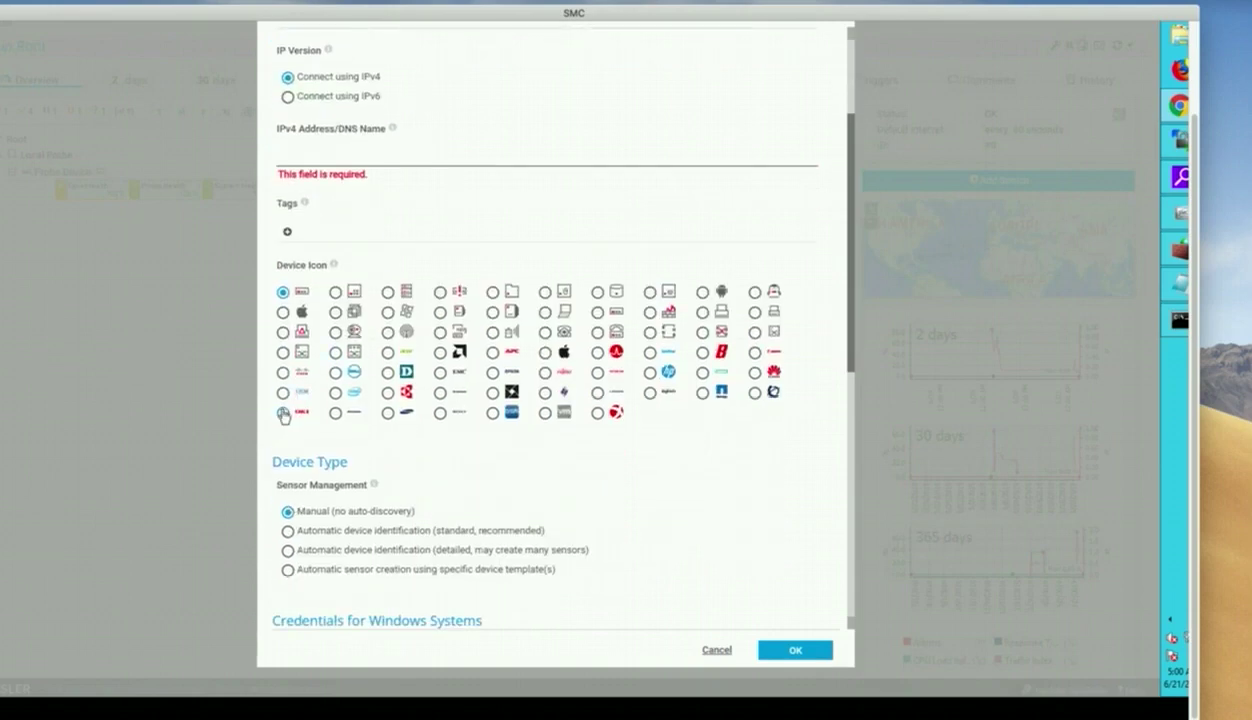
left_click(283, 372)
type("192.1")
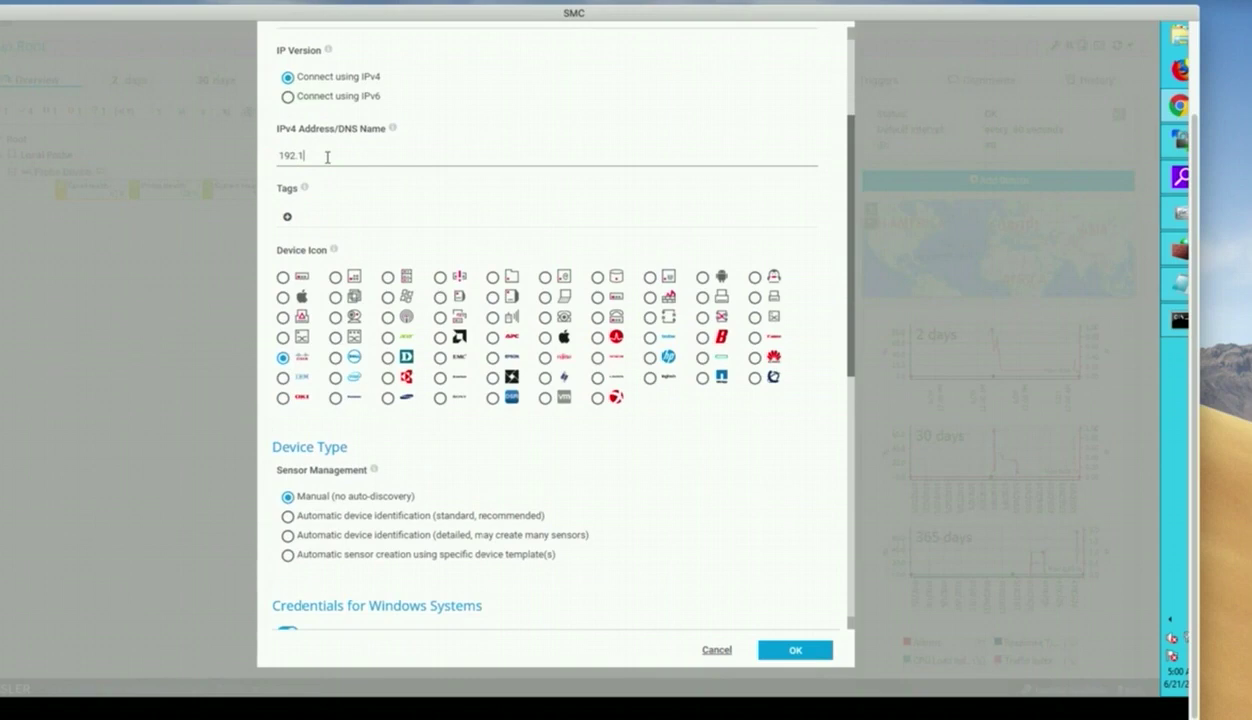
type("68.60.50")
left_click(288, 517)
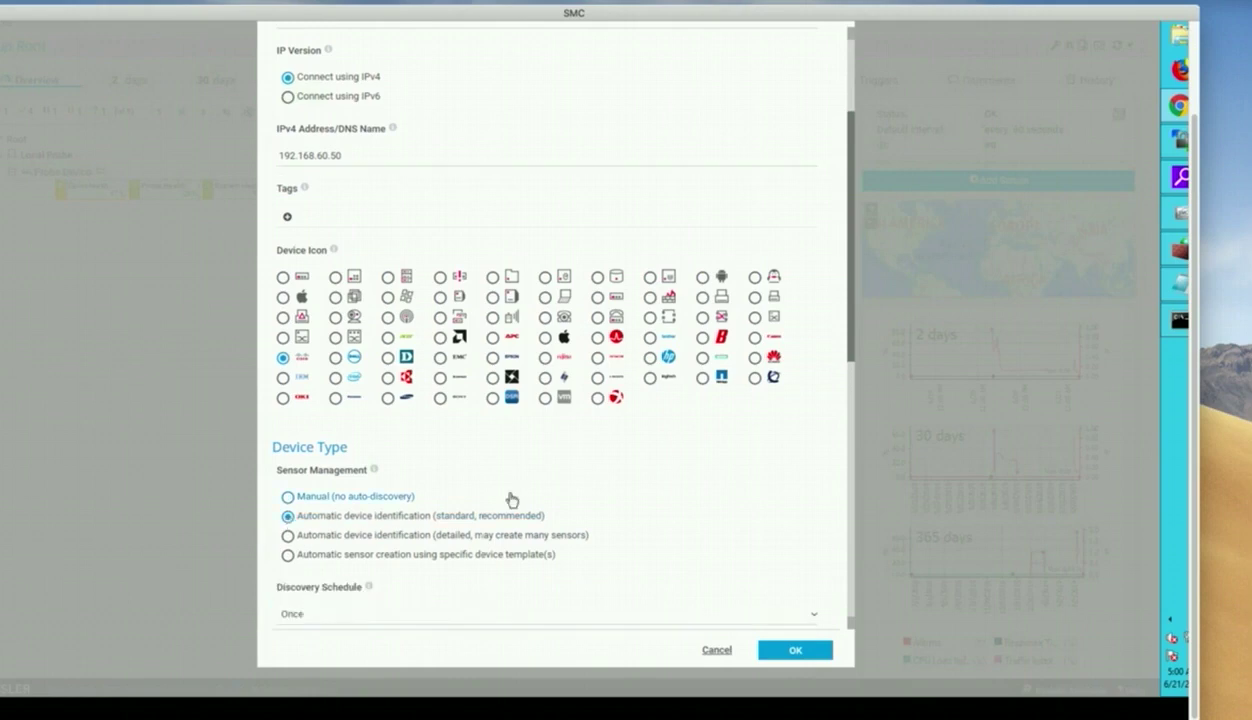
Confirm SNMP credentials inherit from Local Probe and create the device to begin discovery.
scroll(511, 495, "down", 3)
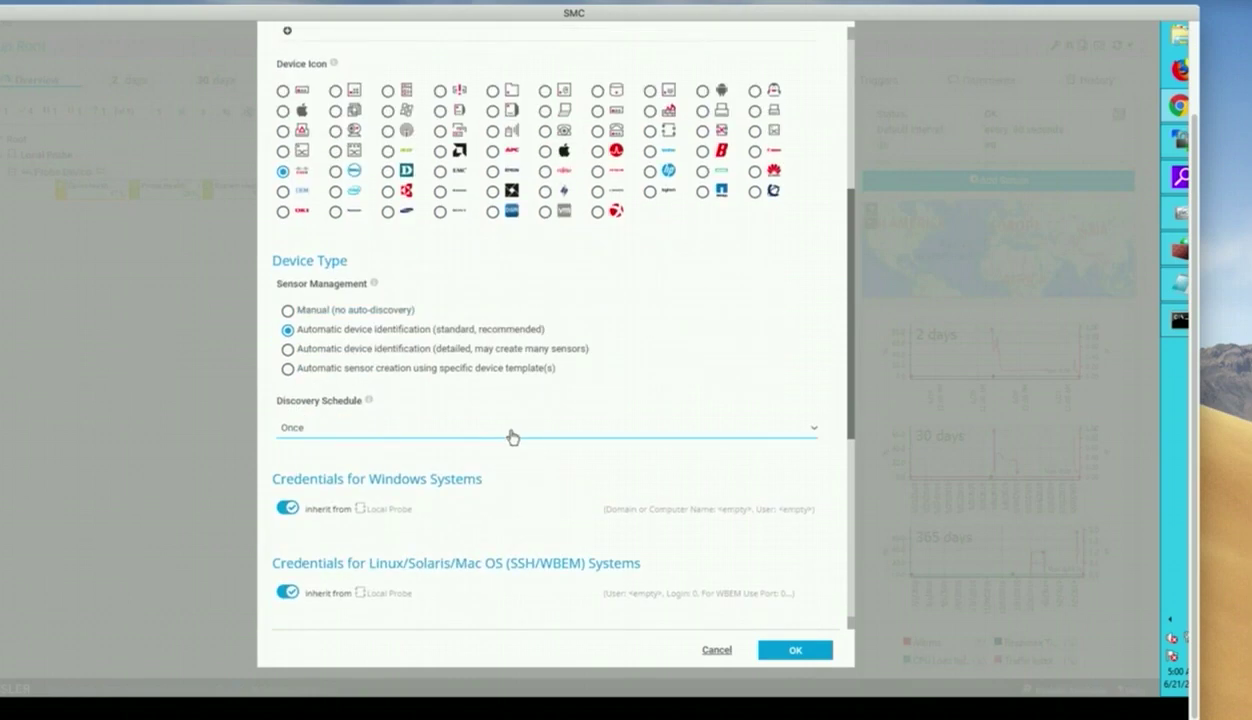
scroll(612, 386, "down", 3)
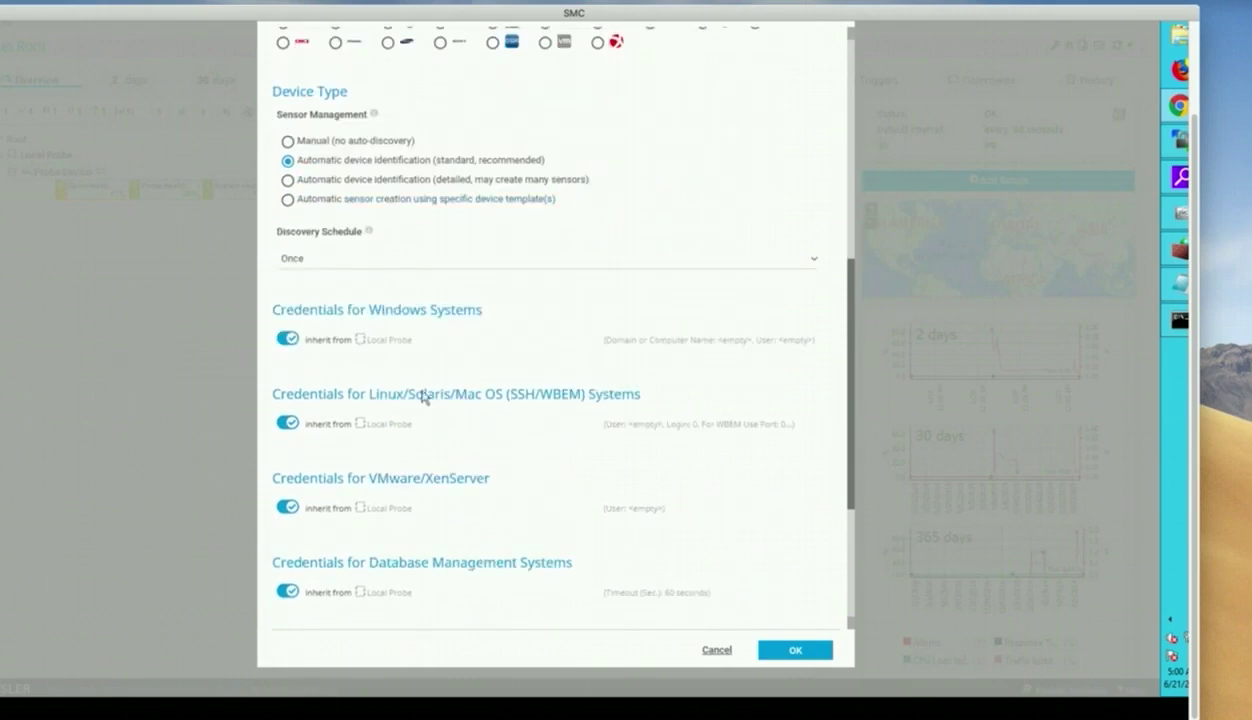
scroll(425, 494, "down", 4)
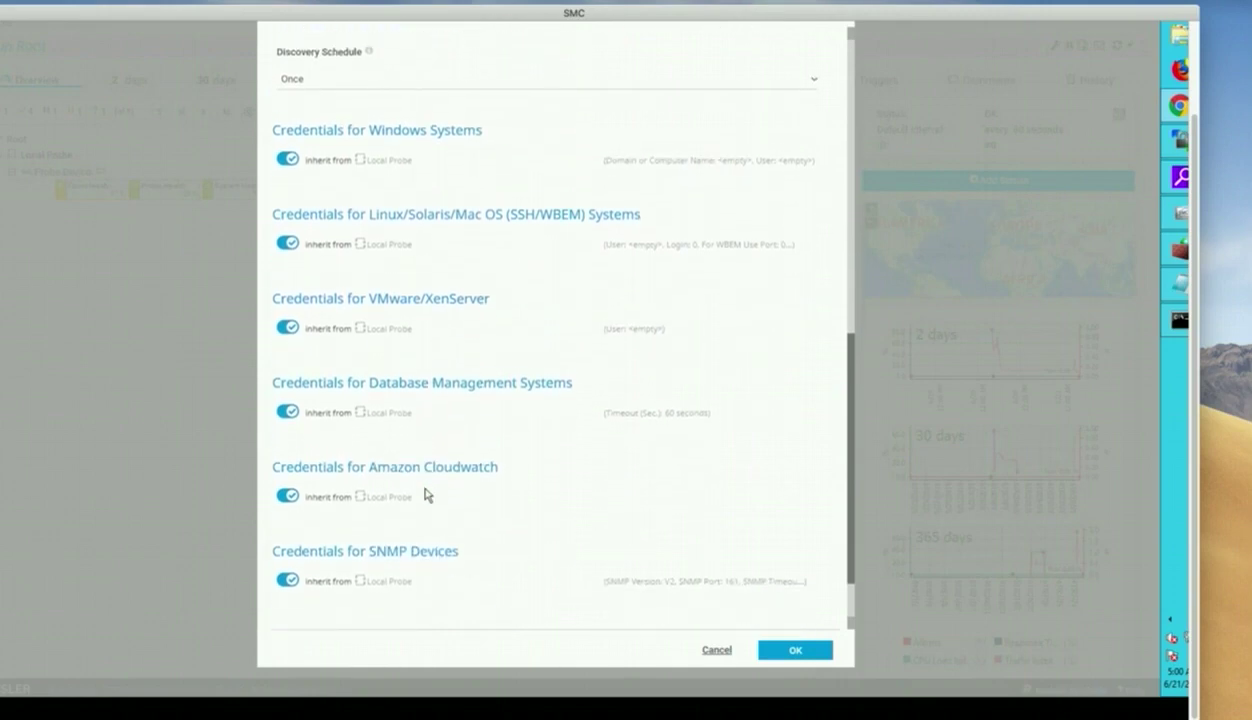
left_click(290, 527)
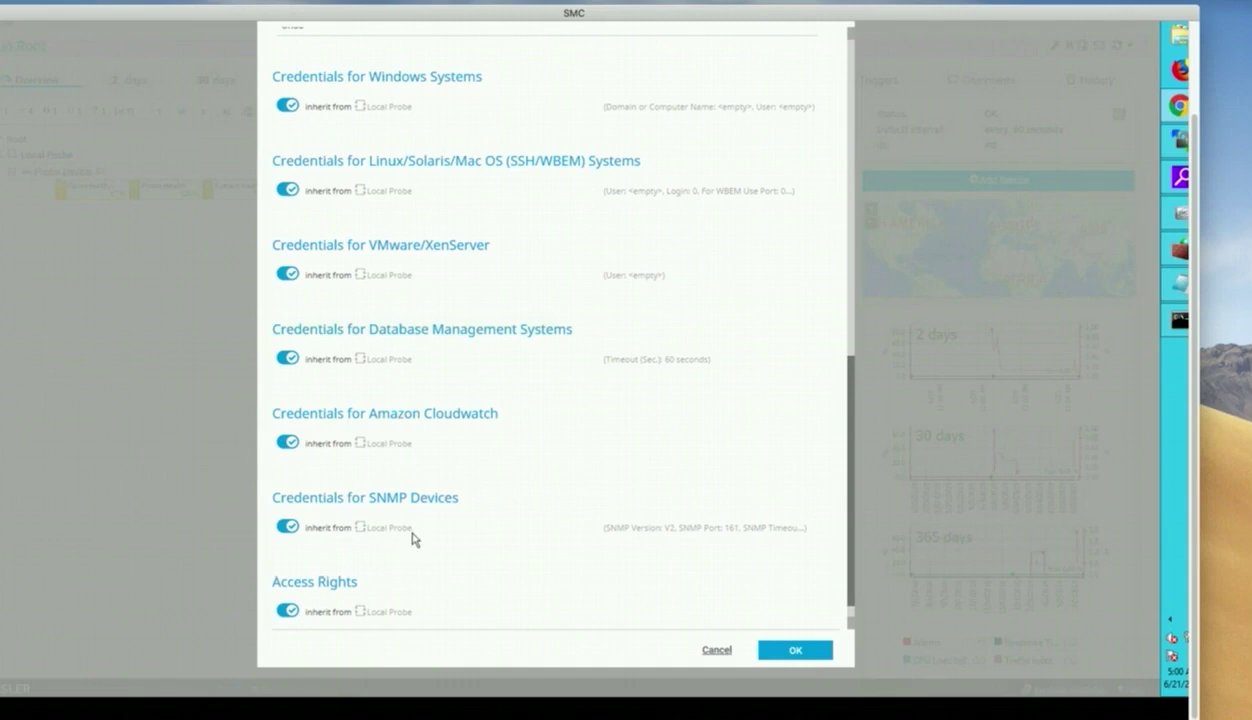
mouse_move(281, 536)
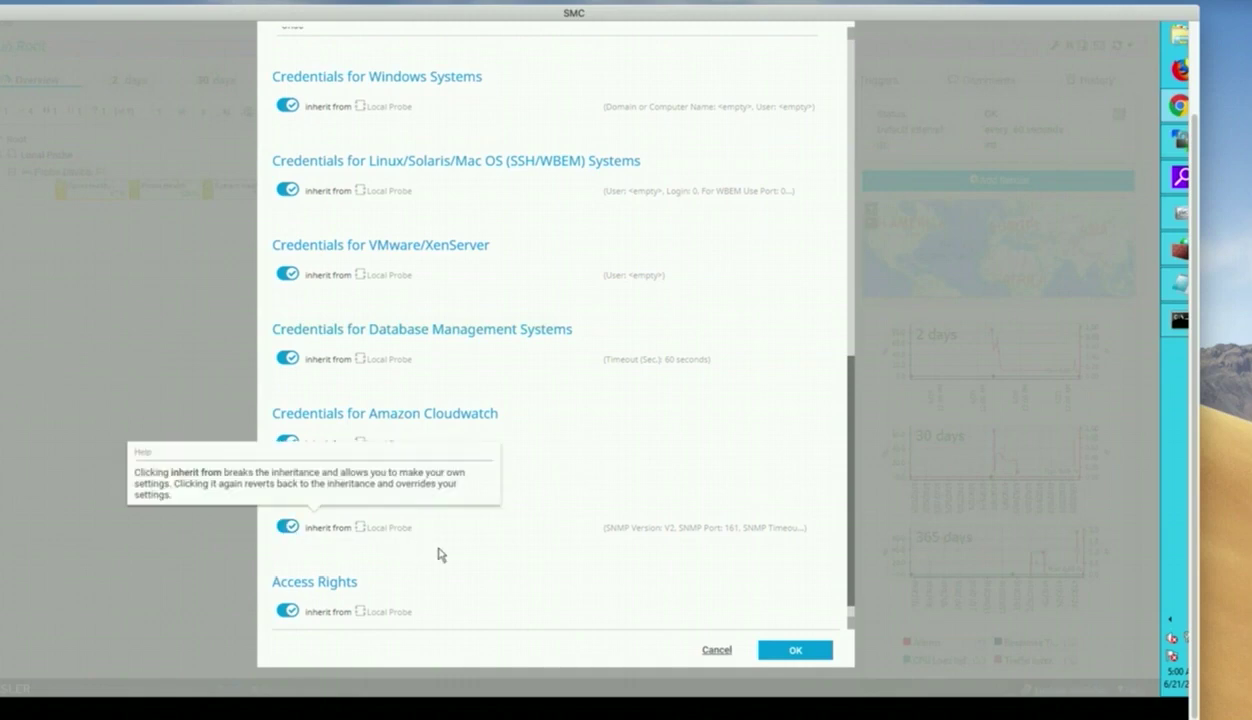
left_click(800, 652)
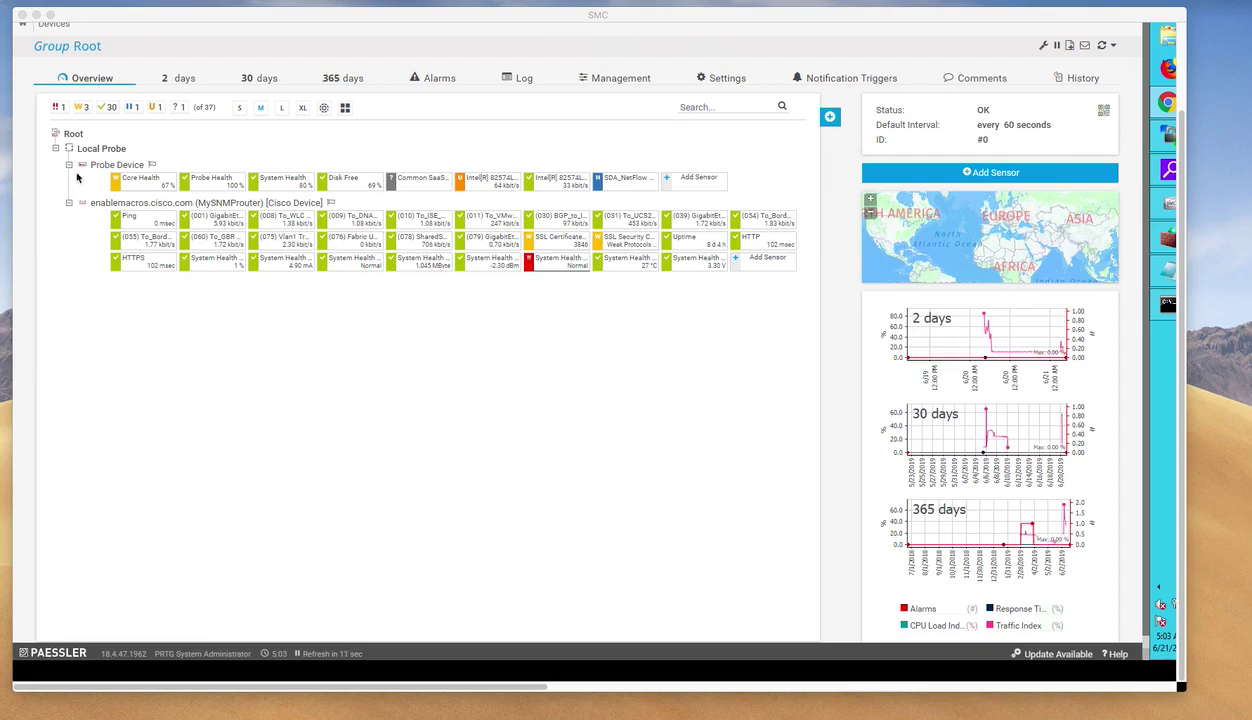
left_click(121, 203)
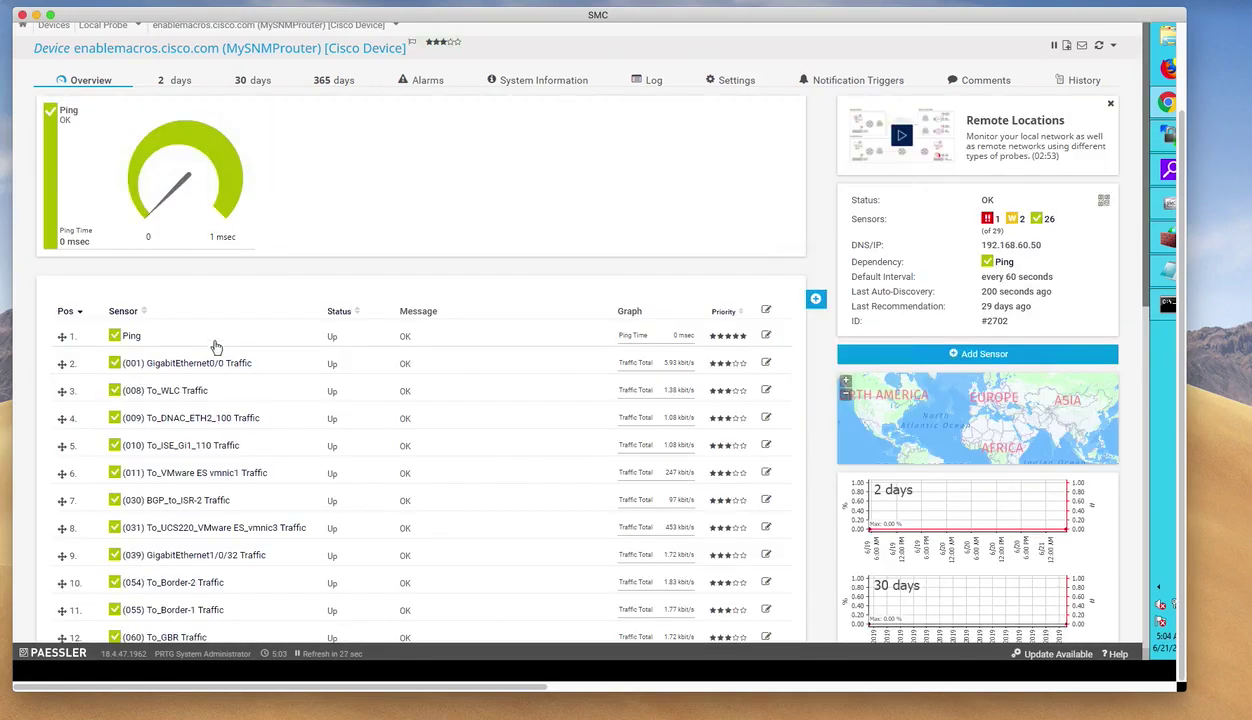
scroll(312, 298, "down", 4)
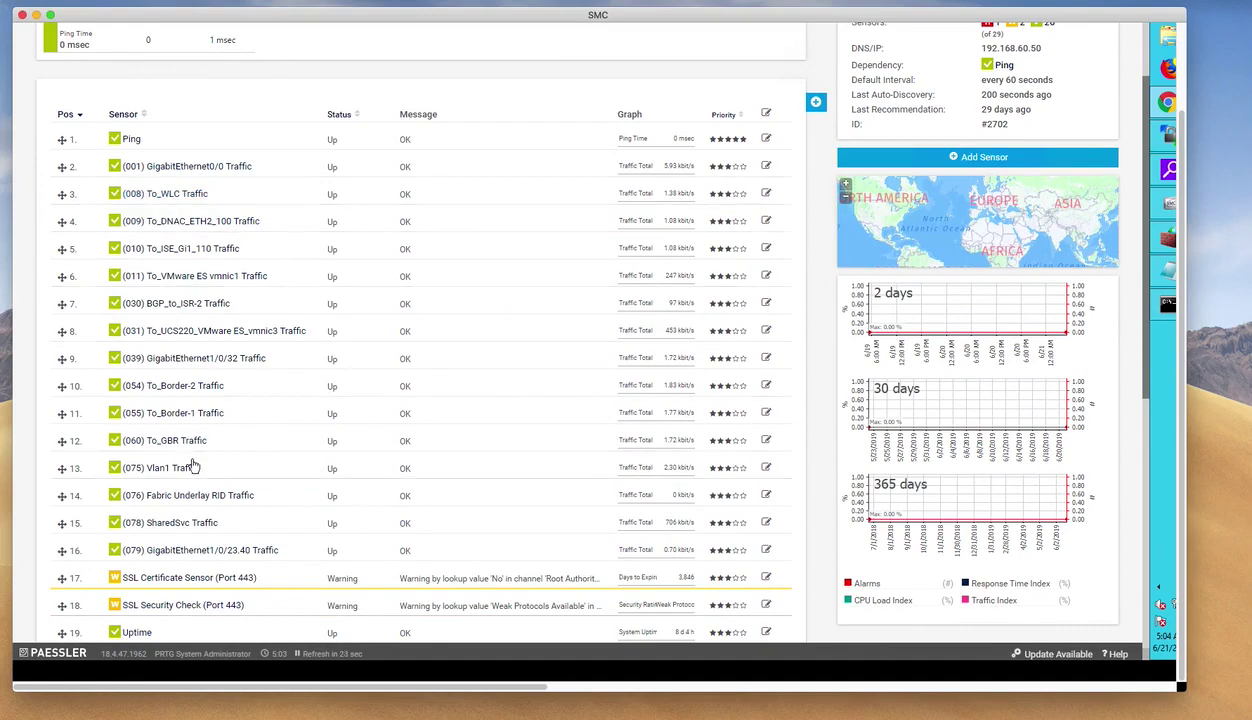
left_click(131, 139)
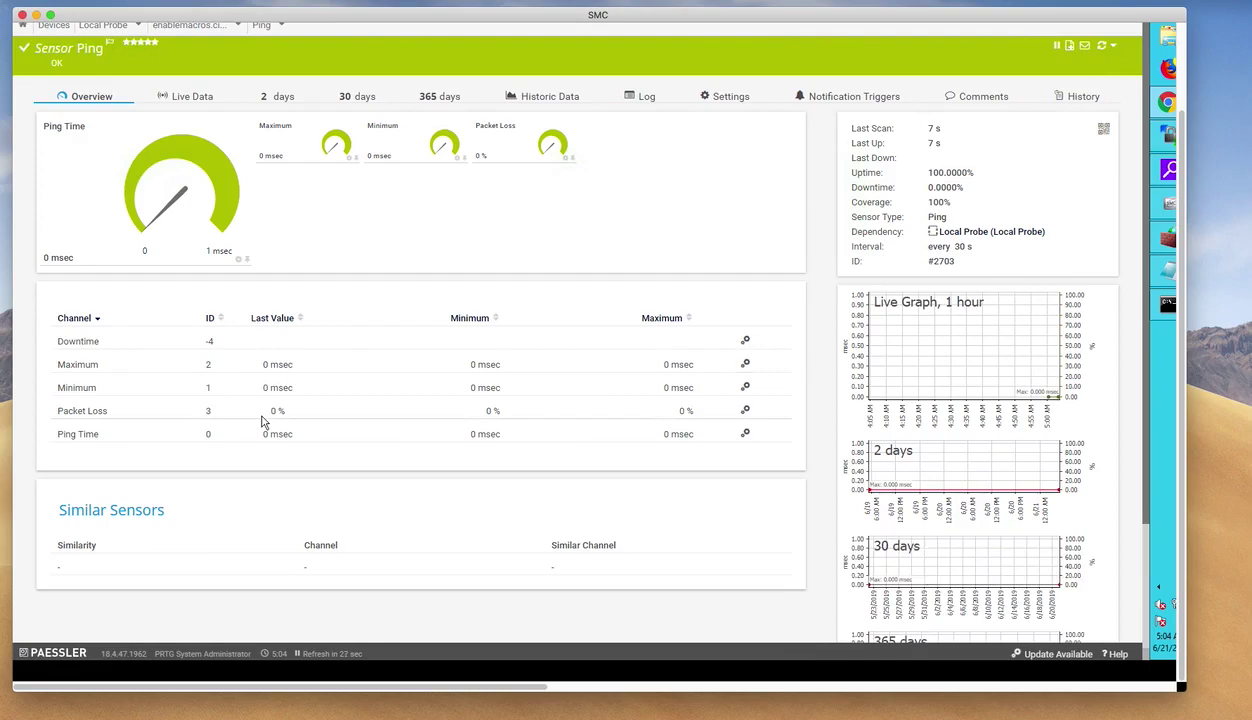
scroll(262, 422, "down", 3)
scroll(262, 422, "up", 5)
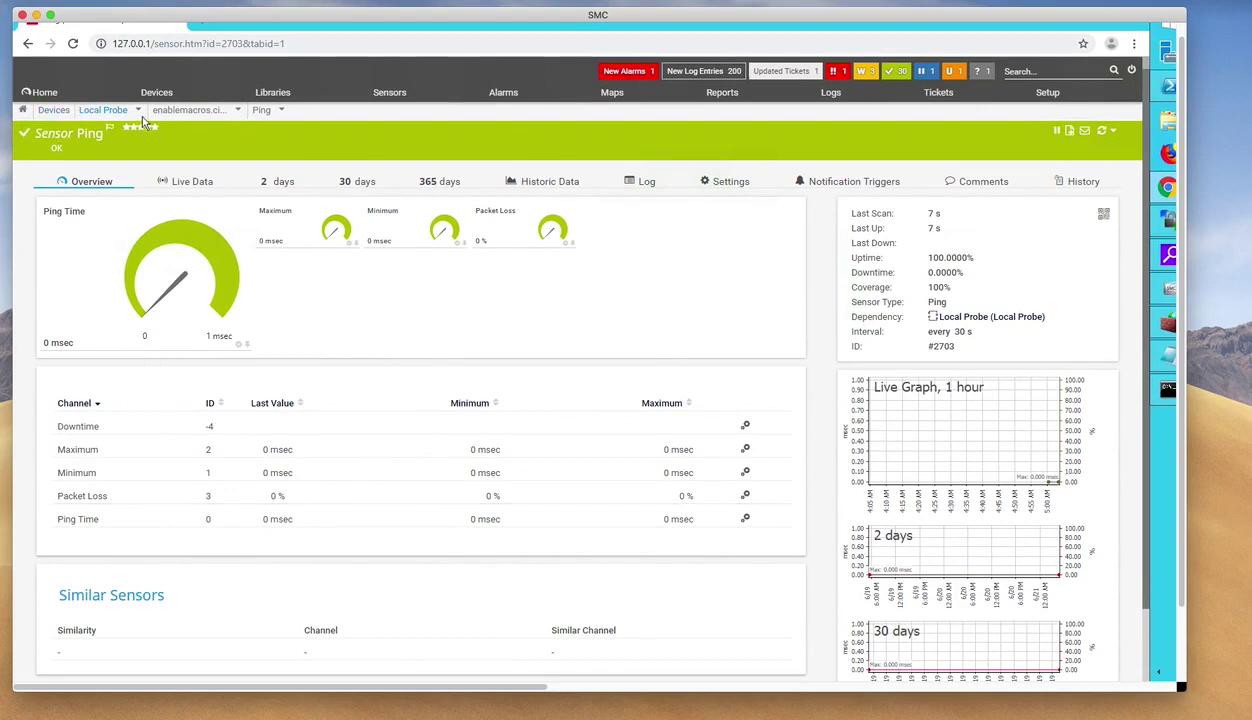
mouse_move(206, 118)
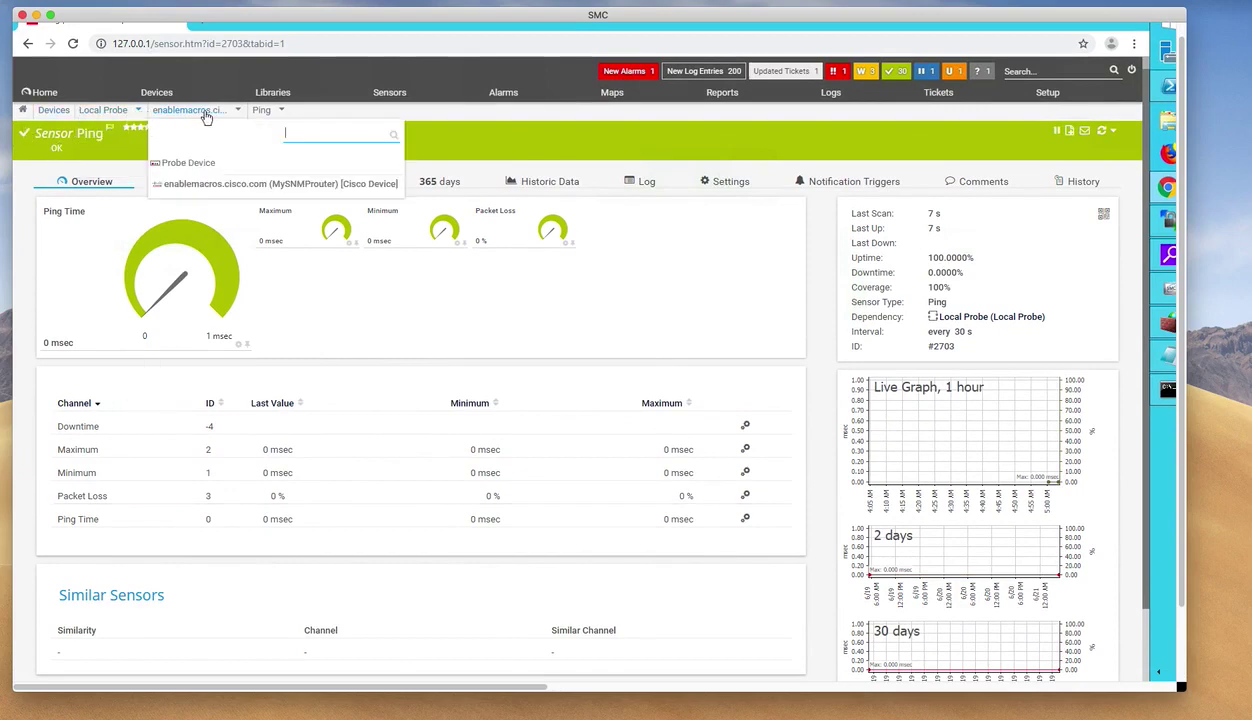
left_click(206, 188)
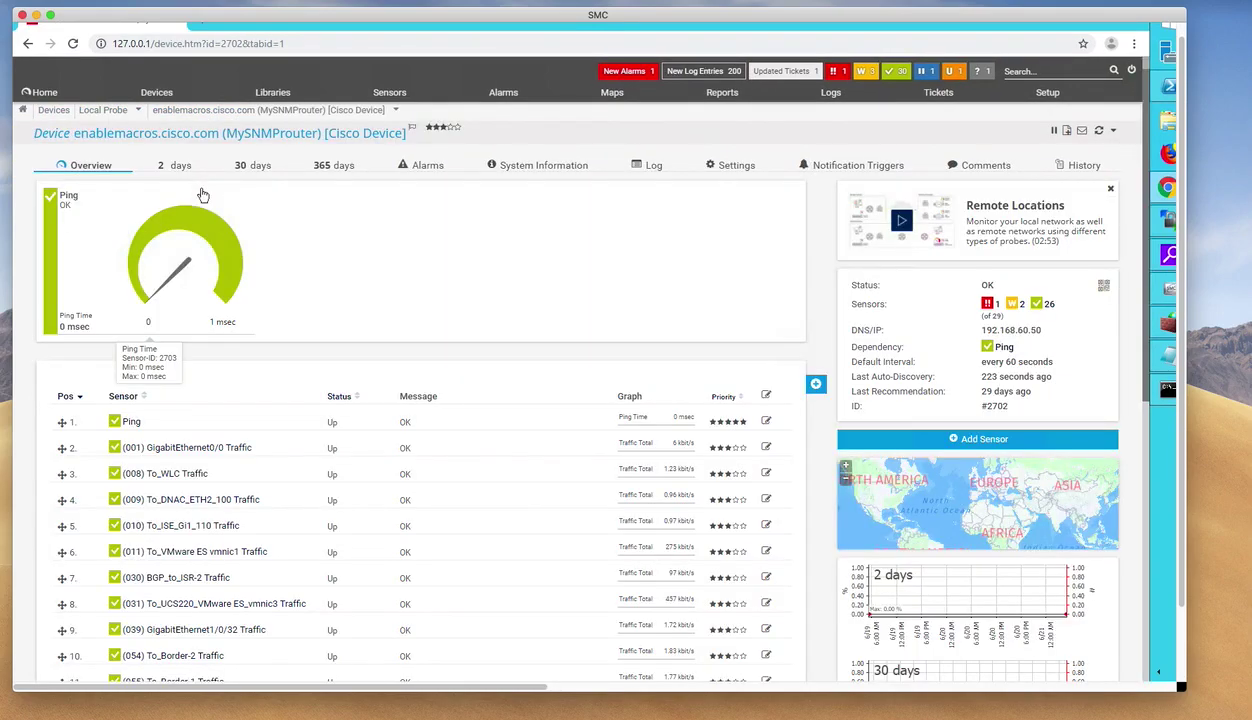
scroll(322, 378, "down", 10)
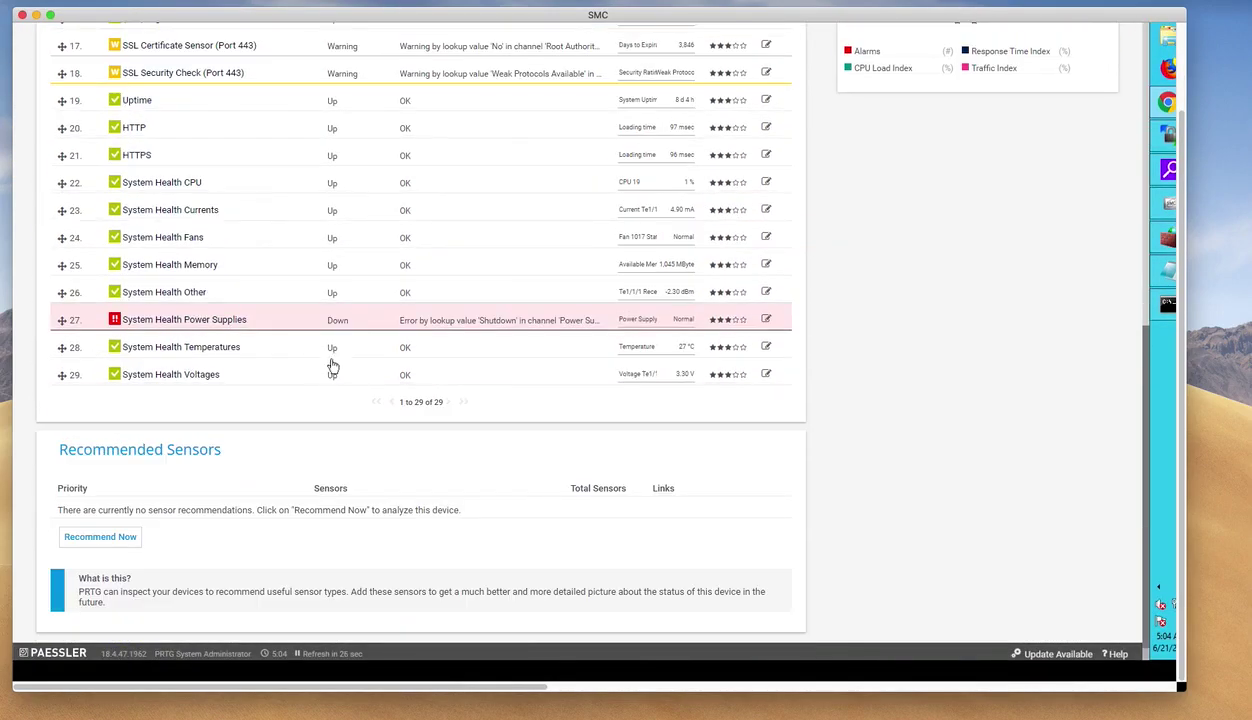
scroll(398, 278, "up", 10)
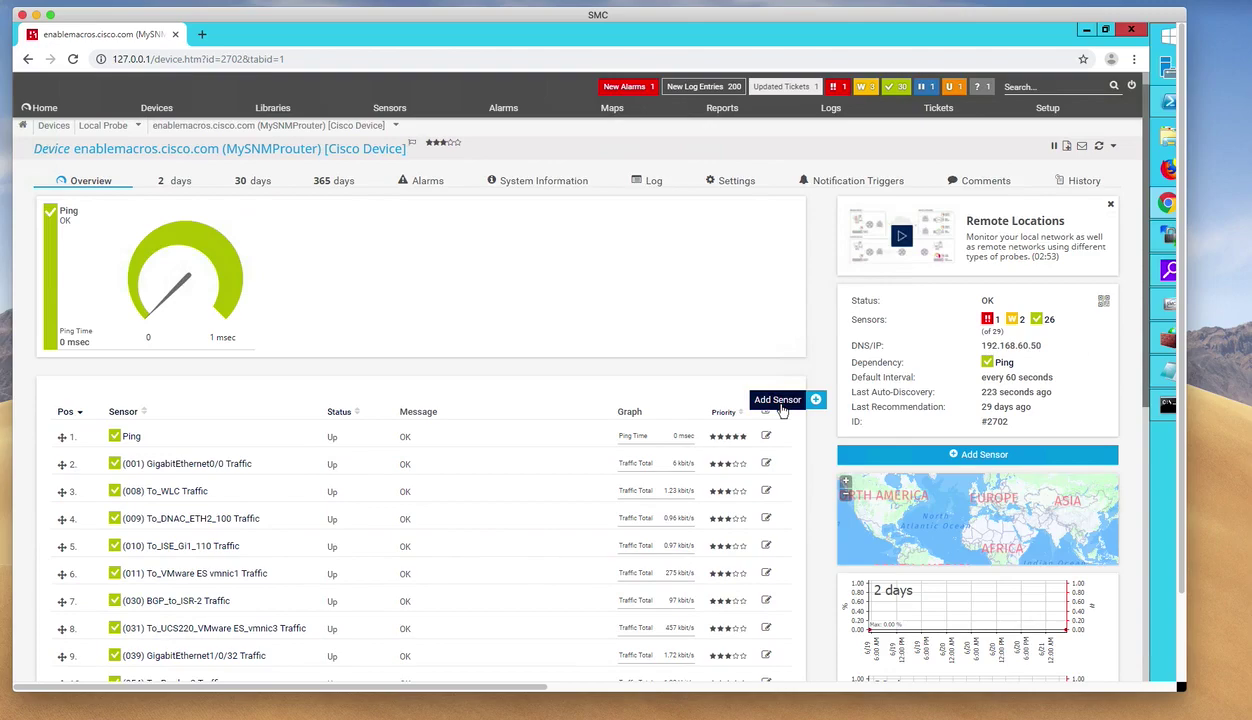
Search 'snmp' among sensor types and choose Cisco IP SLA; the scan finds no IP SLAs.
left_click(817, 401)
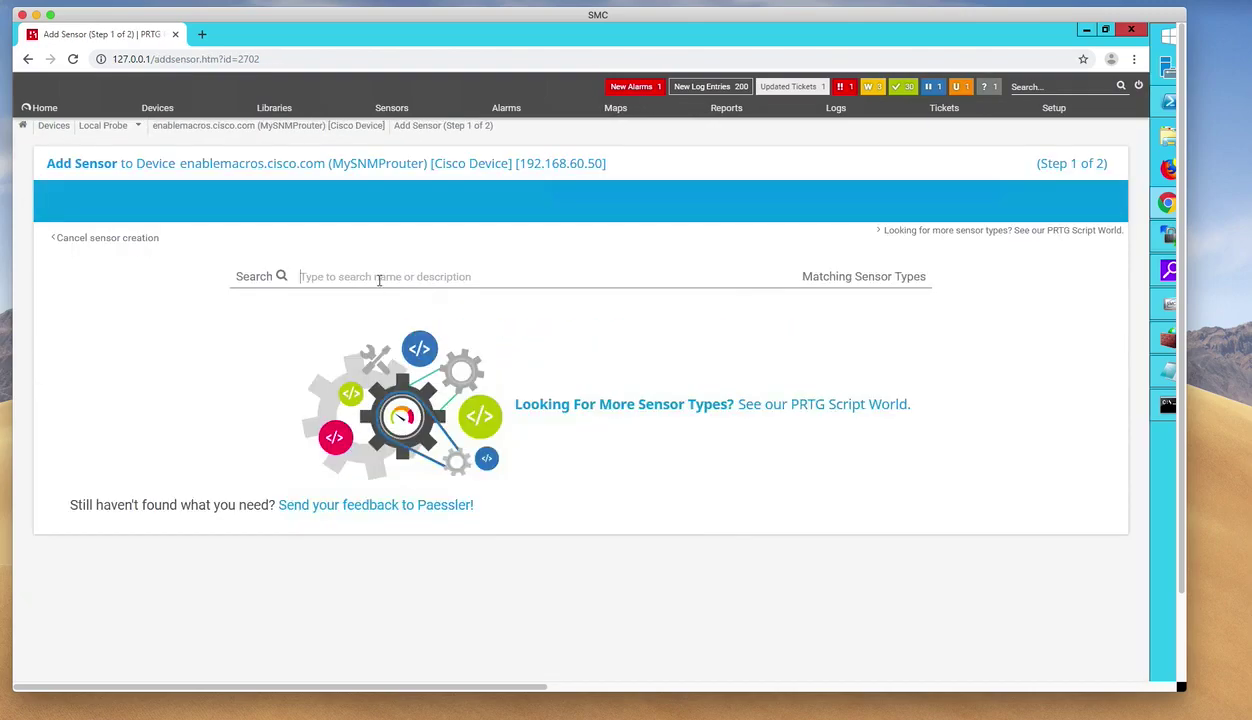
type("snmp")
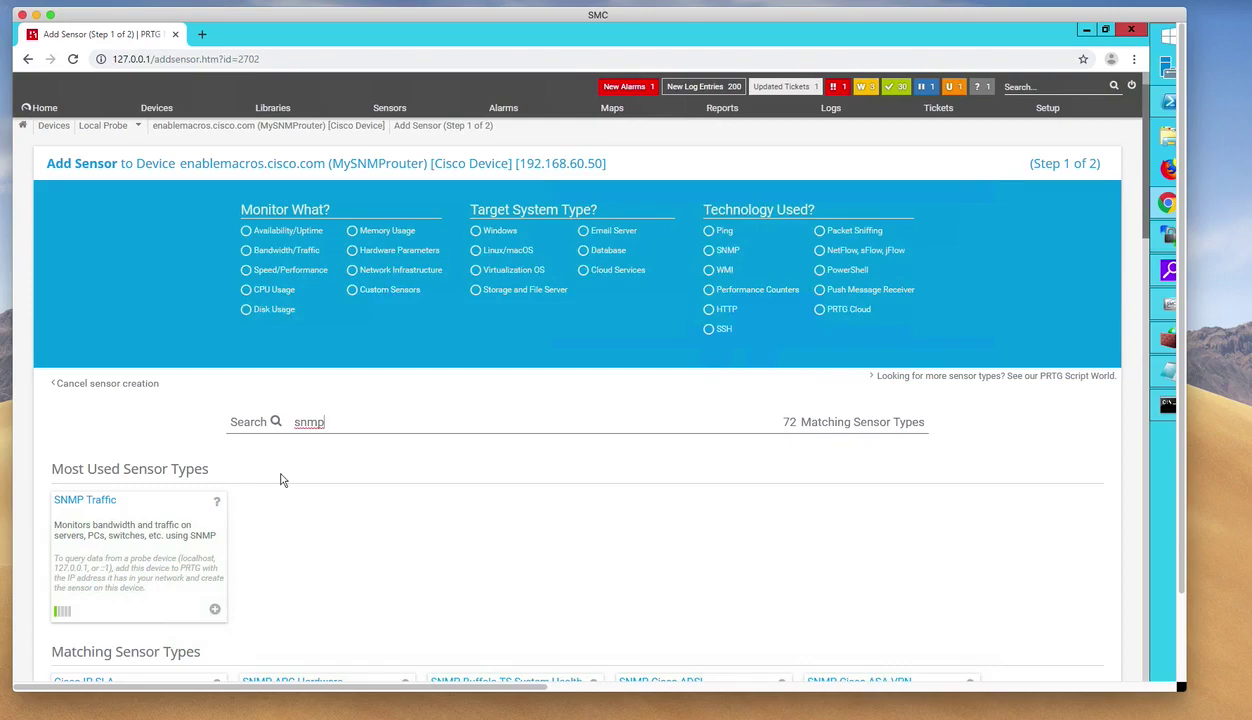
scroll(281, 480, "down", 2)
scroll(281, 480, "down", 3)
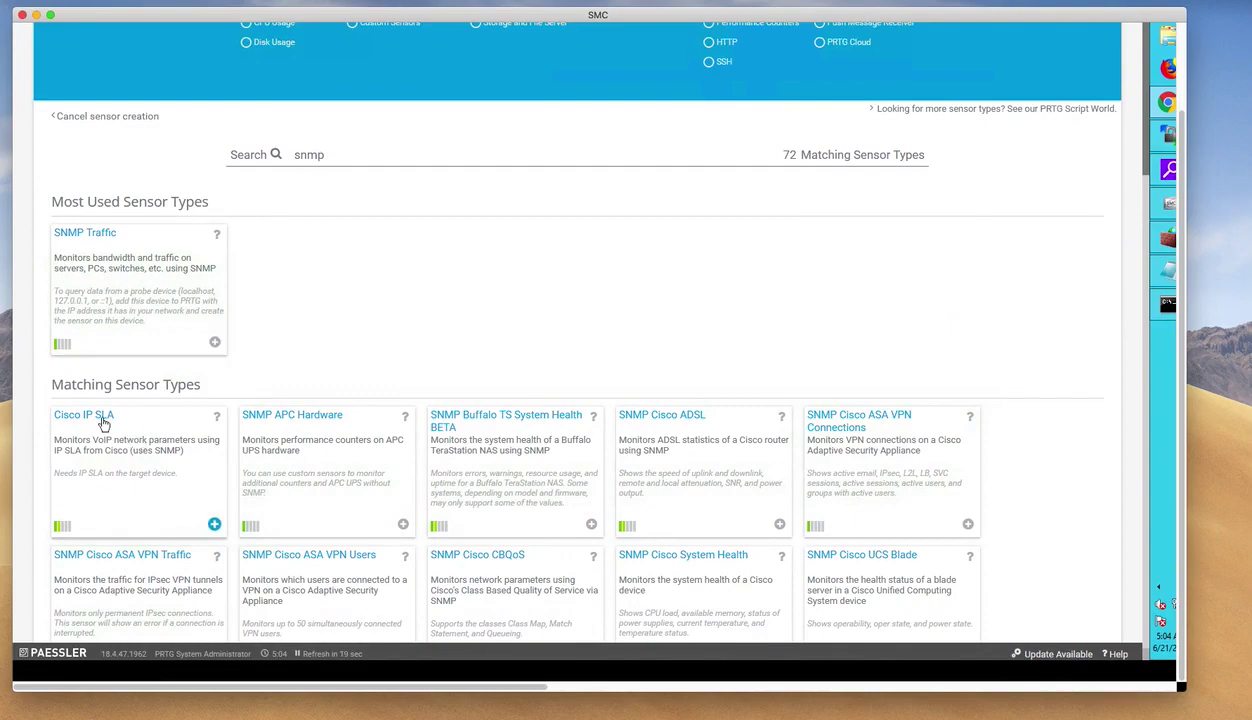
left_click(102, 420)
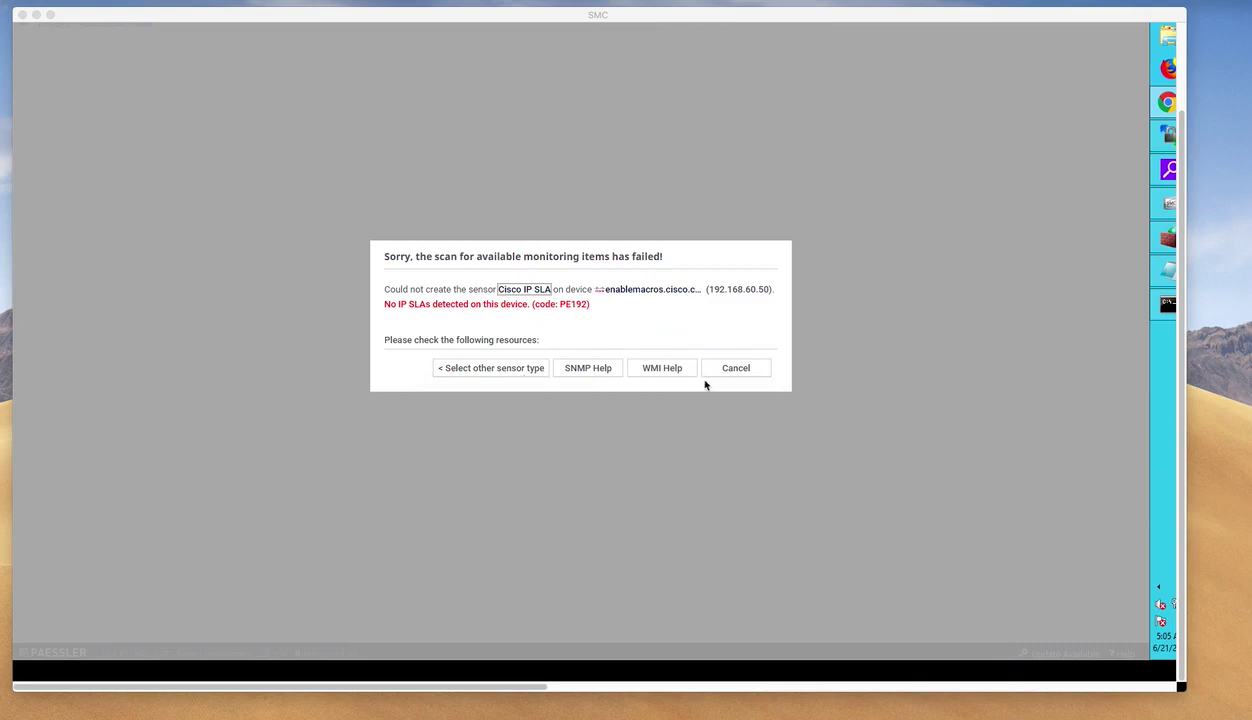
Reselect the Cisco IP SLA sensor, give echo SLA 1 four-star priority, and create it.
left_click(736, 370)
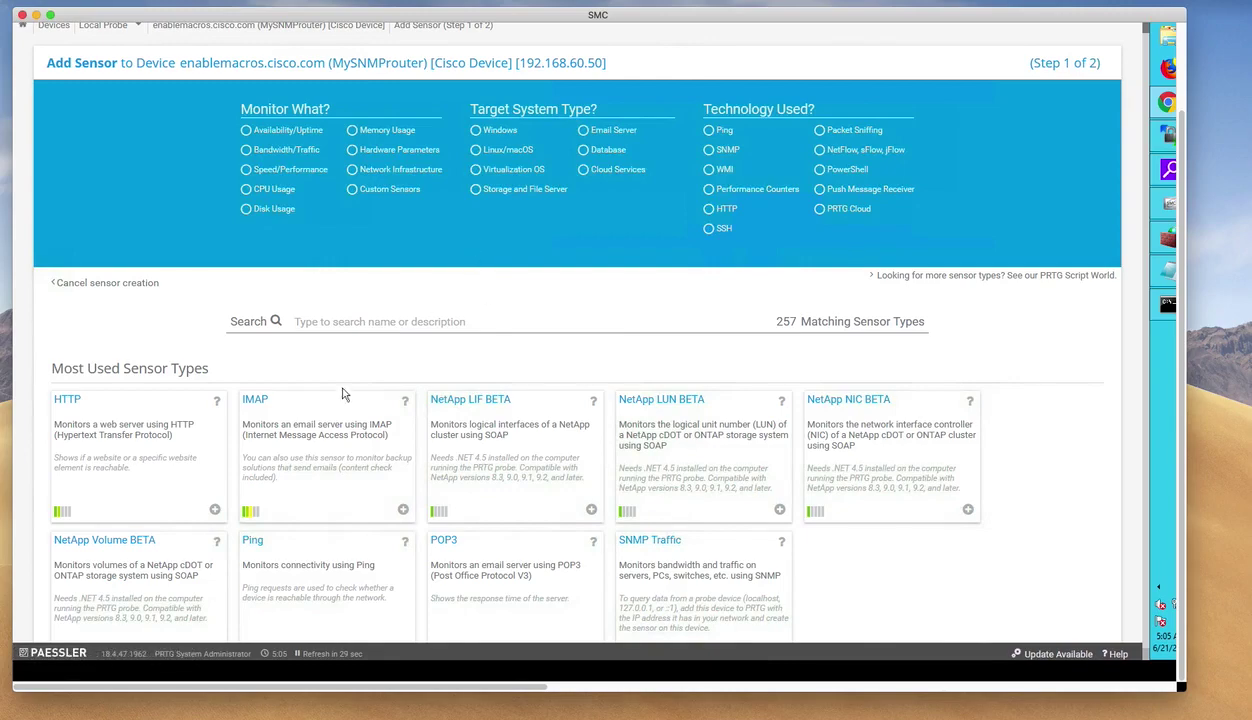
type("snmp")
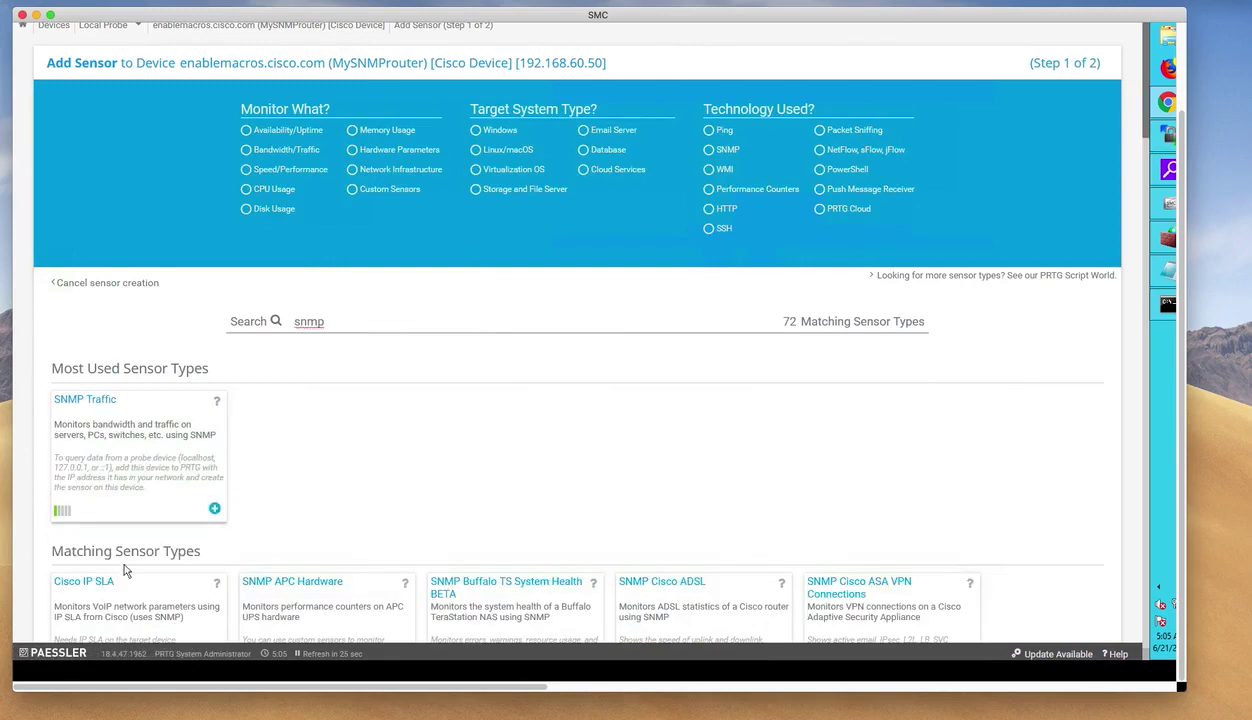
left_click(86, 586)
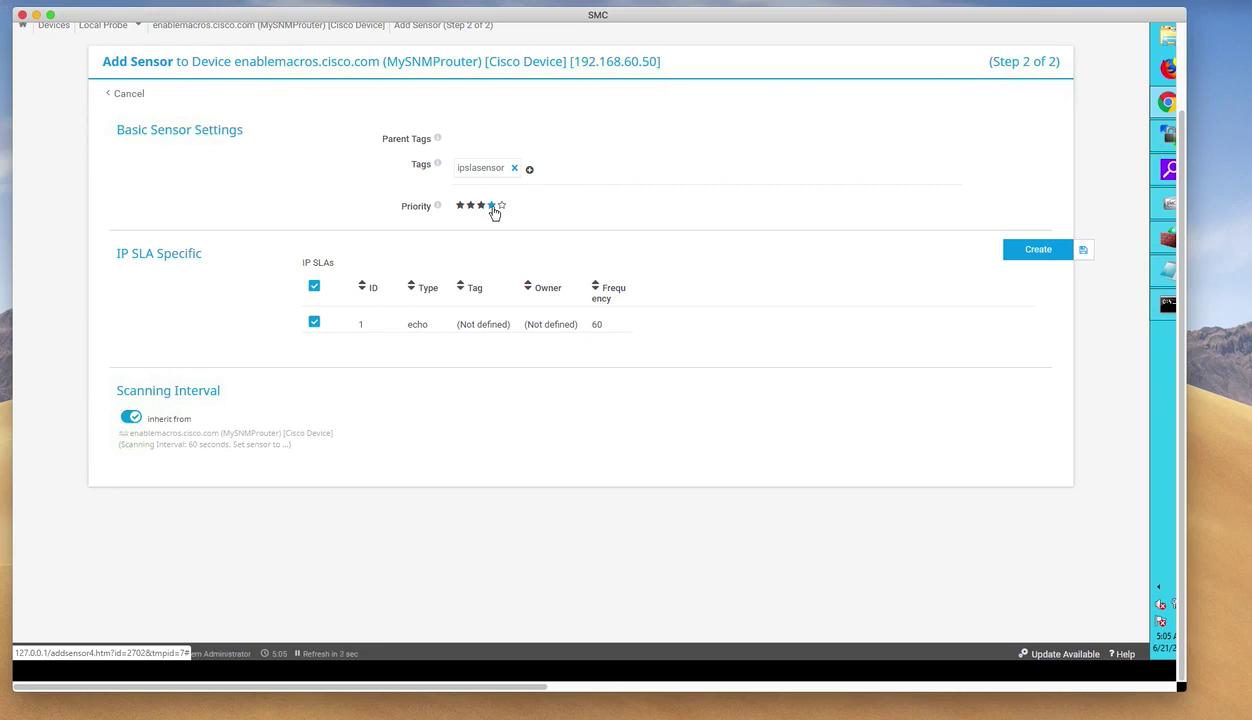
left_click(492, 206)
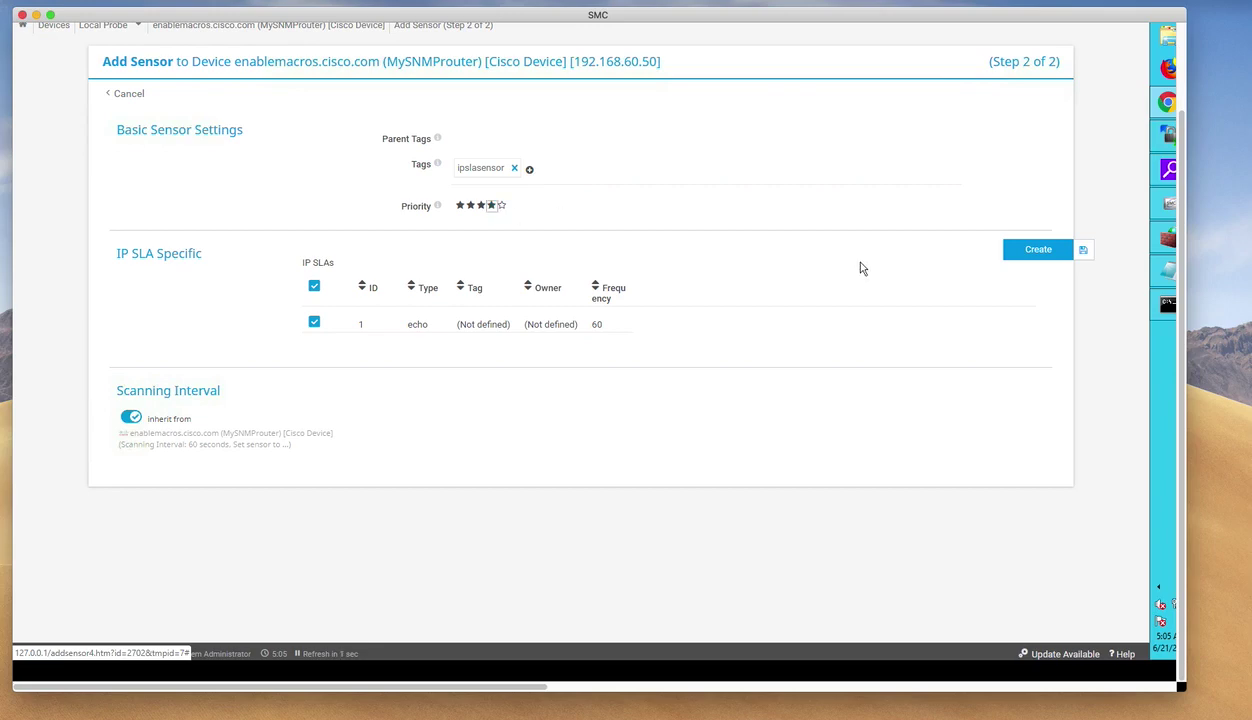
left_click(1038, 252)
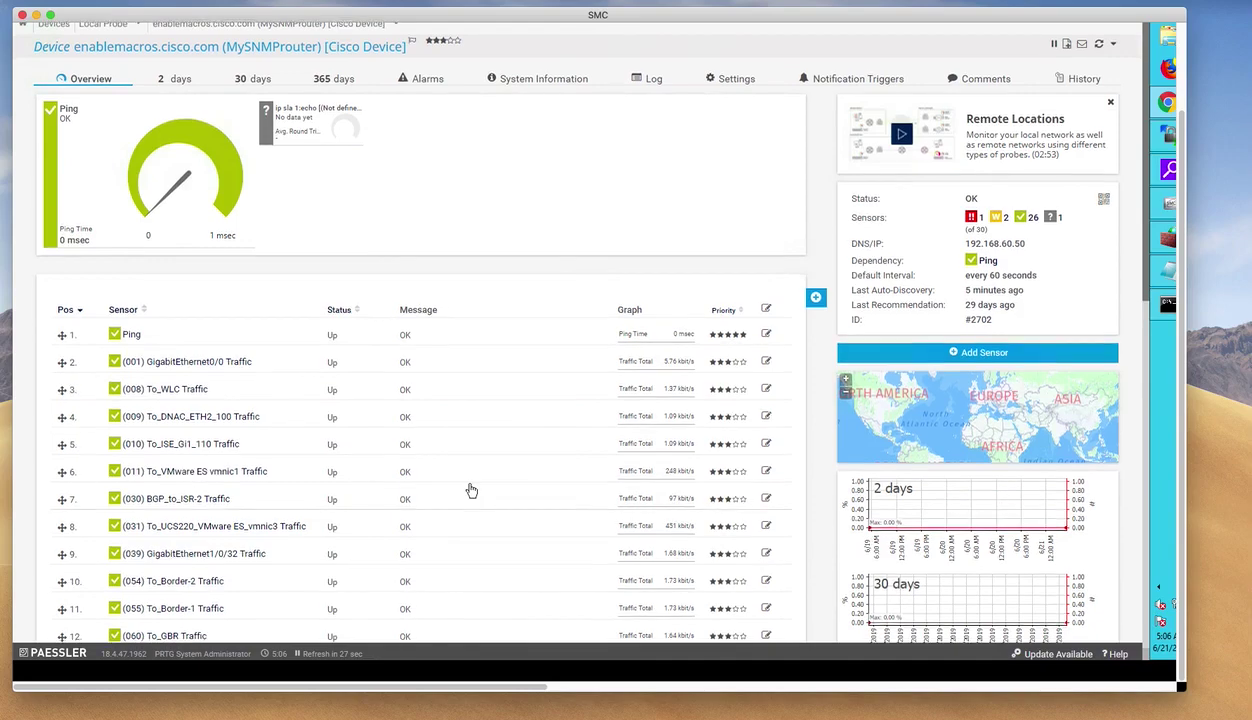
Scroll MySNMProuter's sensor list to verify the 30th tile, ip sla 1:echo, still shows no data.
scroll(470, 491, "down", 10)
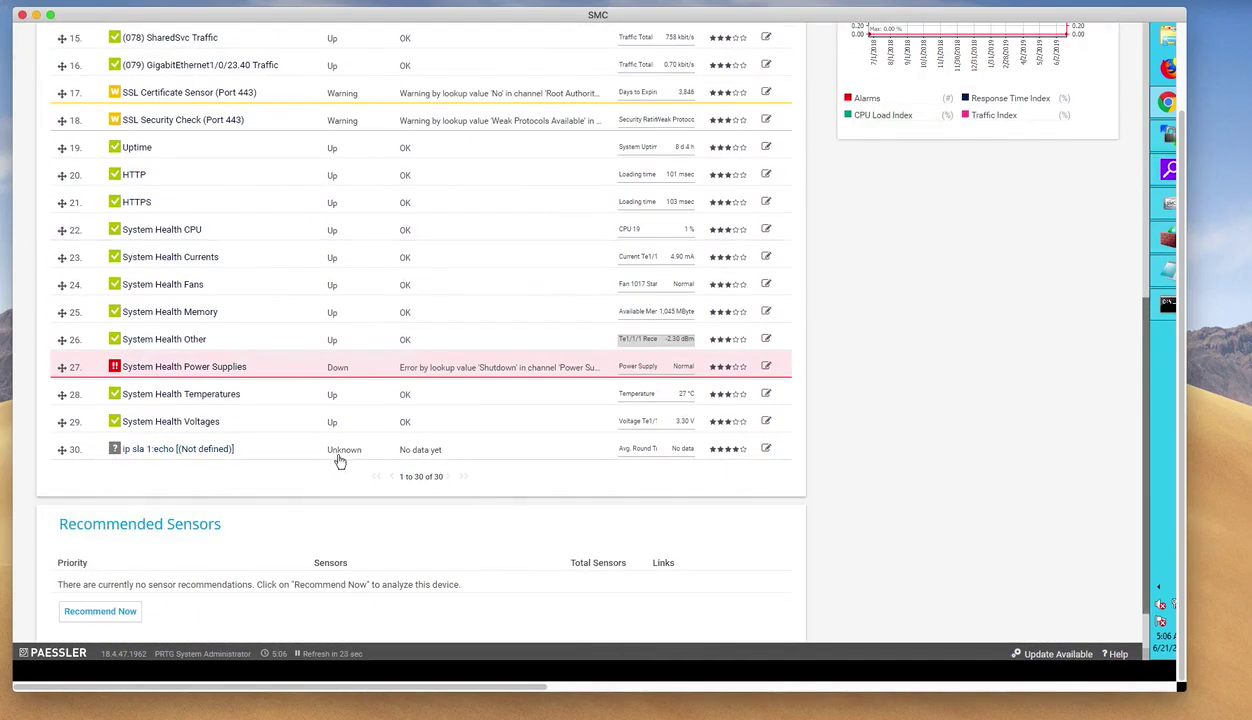
scroll(505, 457, "up", 10)
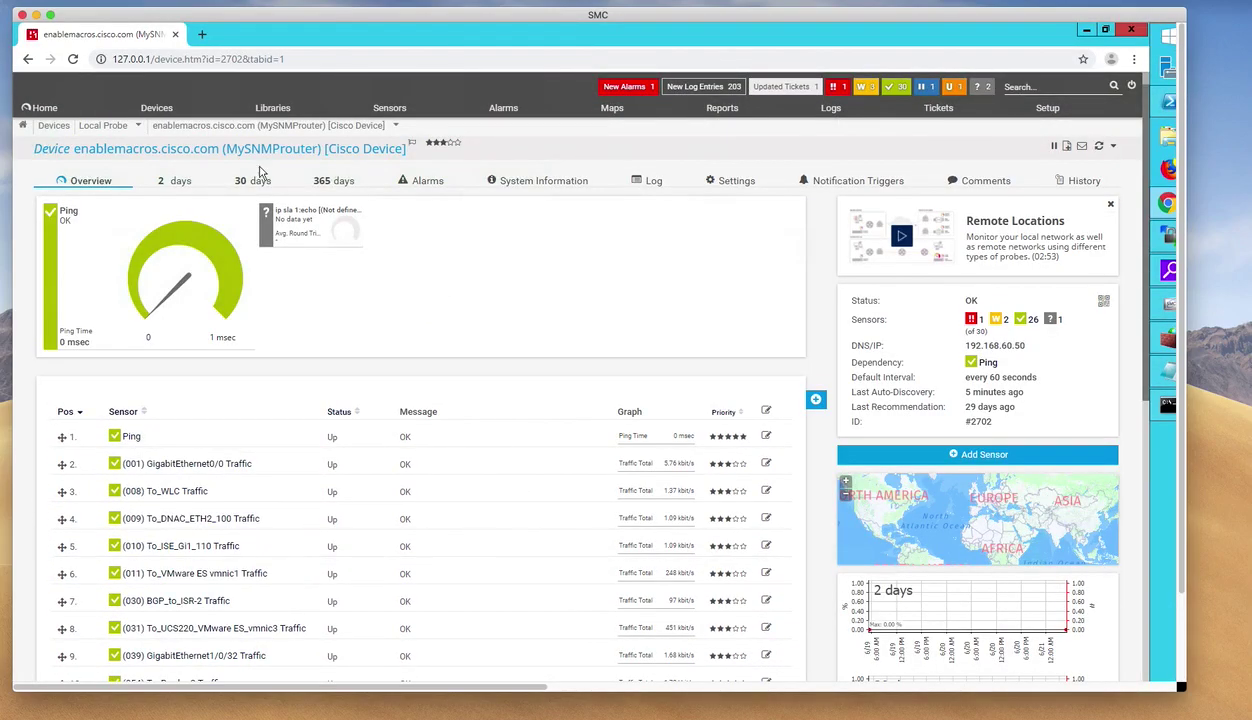
mouse_move(50, 115)
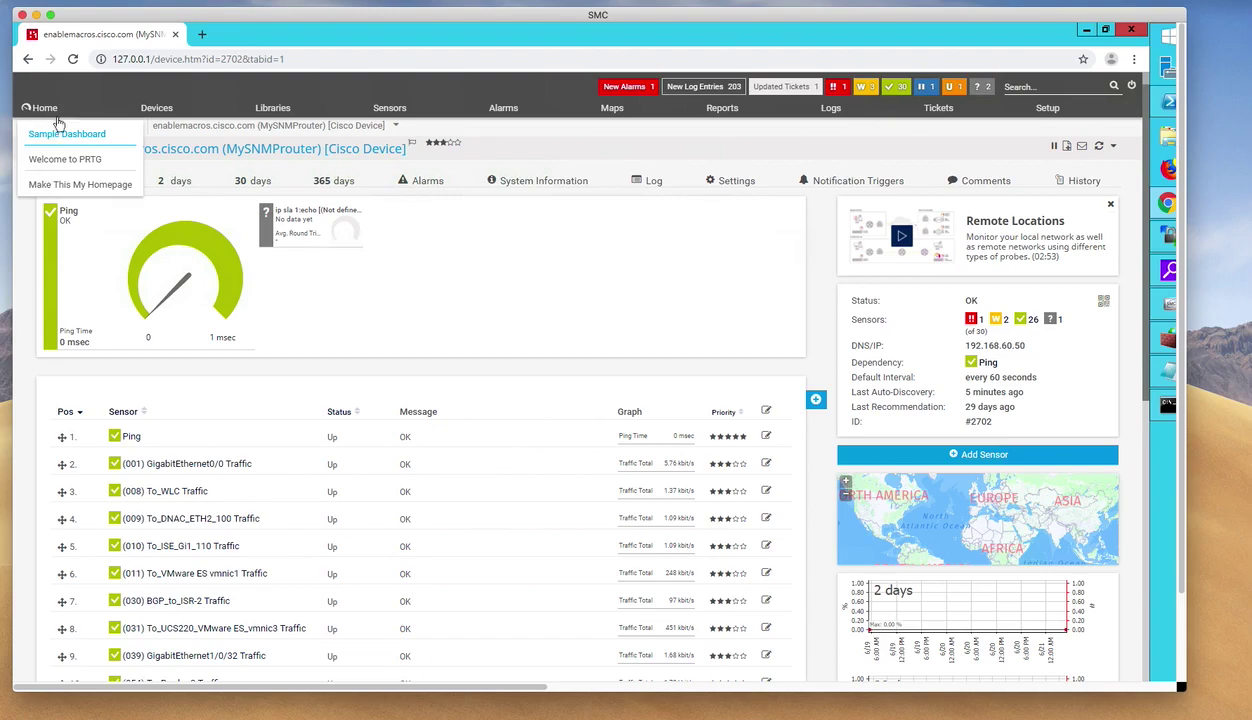
Open the Sample Dashboard, then return to the Root group tree with Local Probe and MySNMProuter.
left_click(62, 134)
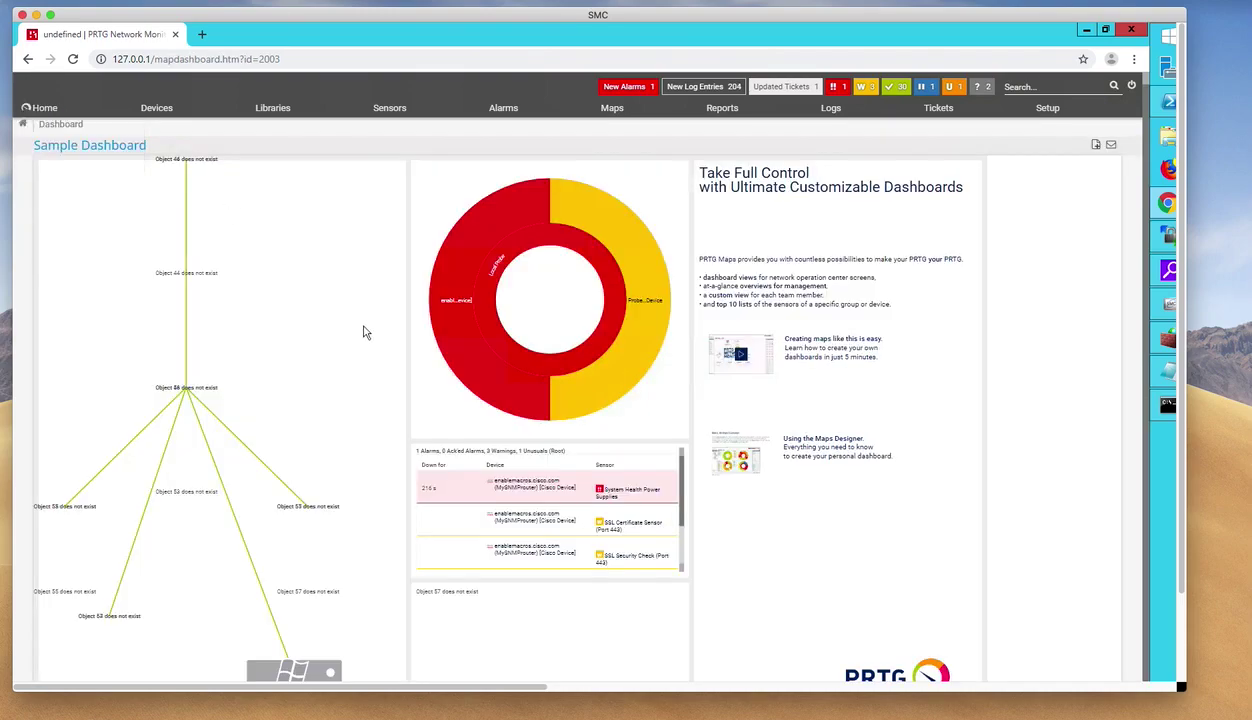
scroll(366, 332, "down", 3)
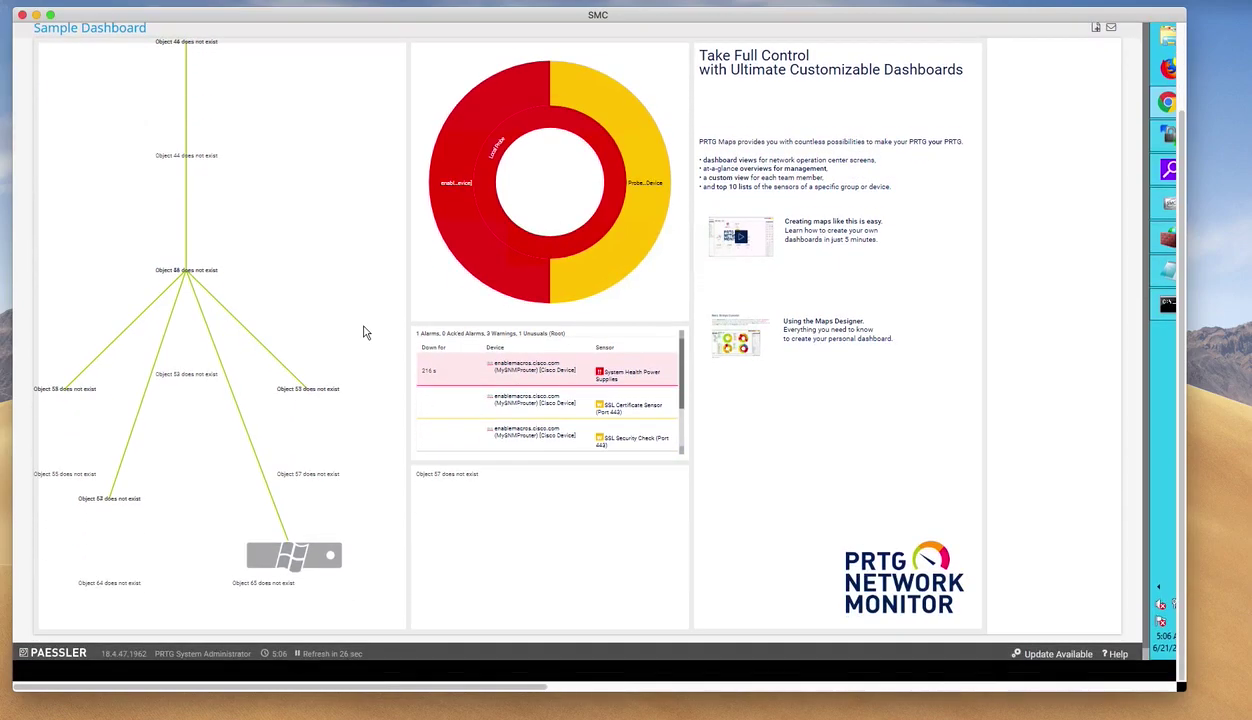
scroll(366, 332, "up", 3)
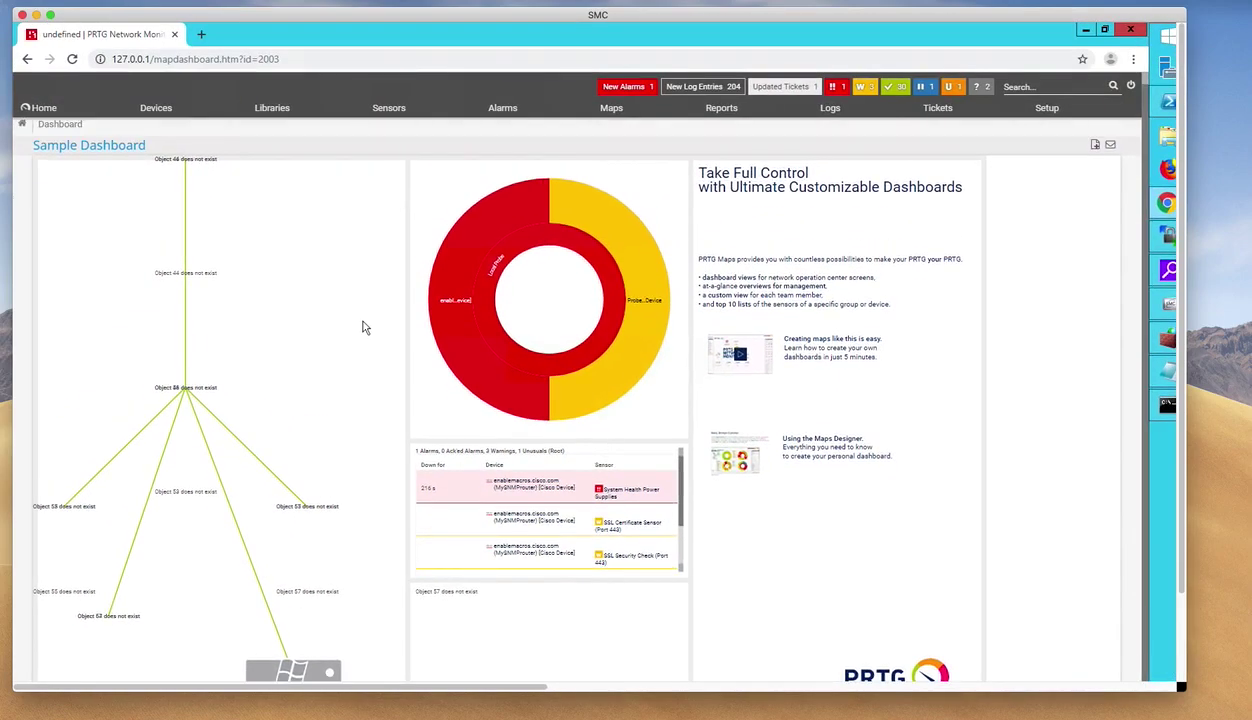
mouse_move(272, 114)
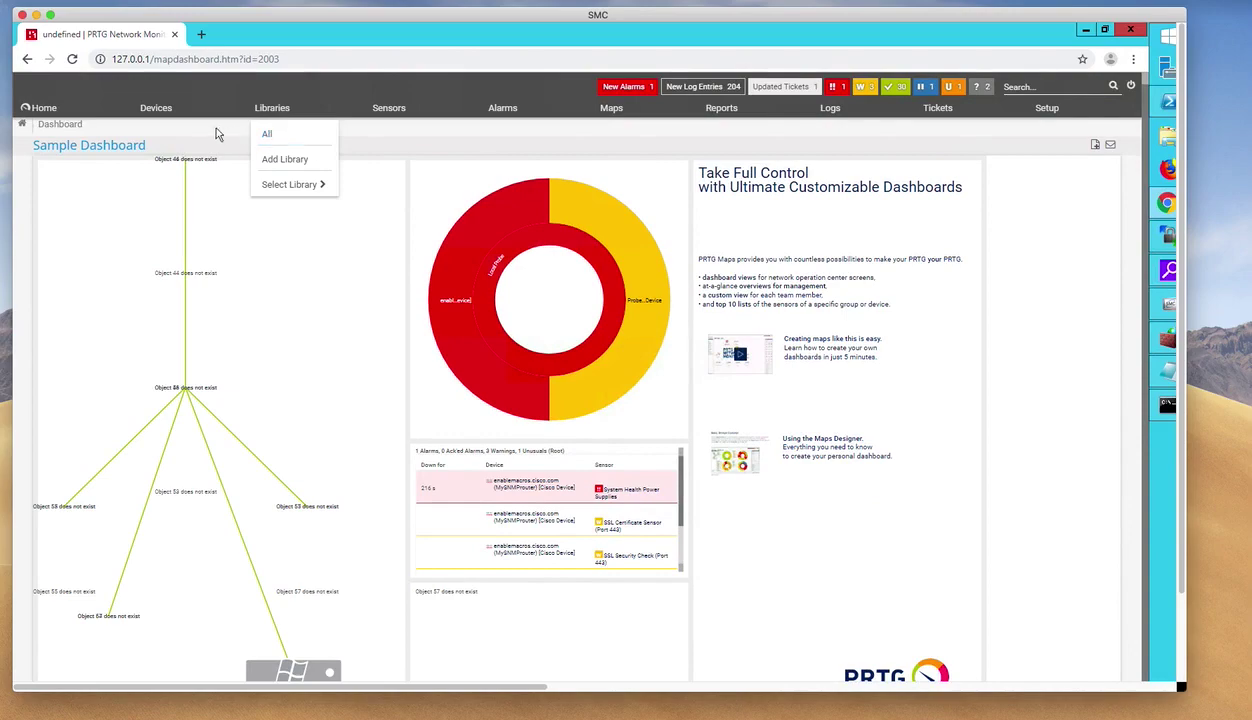
left_click(165, 111)
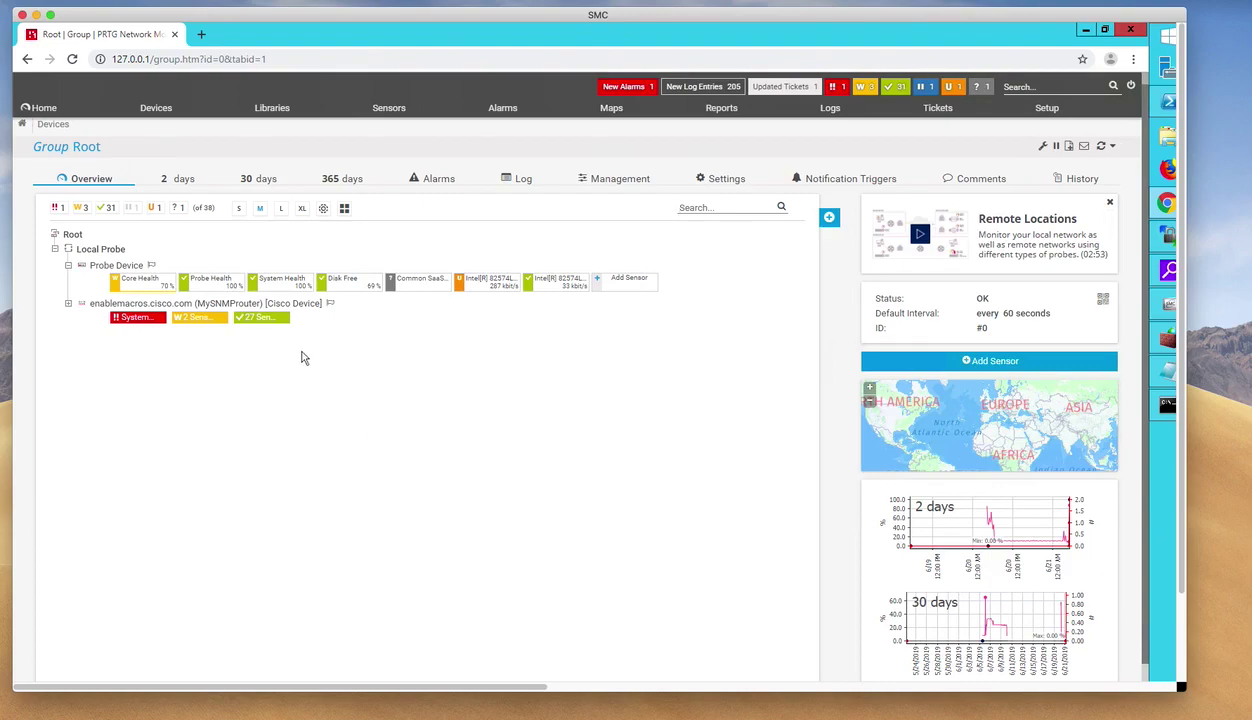
List MySNMProuter's 27 Up sensors, confirming ip sla 1:echo is Up at 1 msec.
left_click(268, 317)
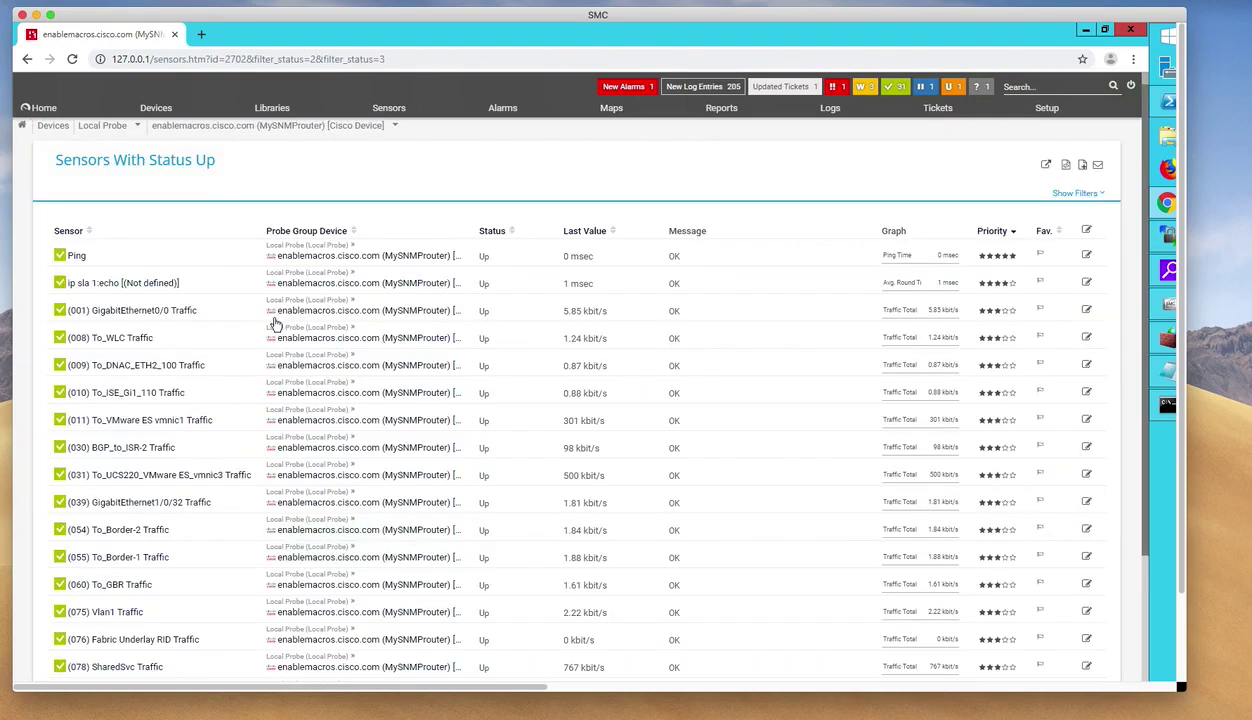
key("F11")
scroll(405, 438, "down", 4)
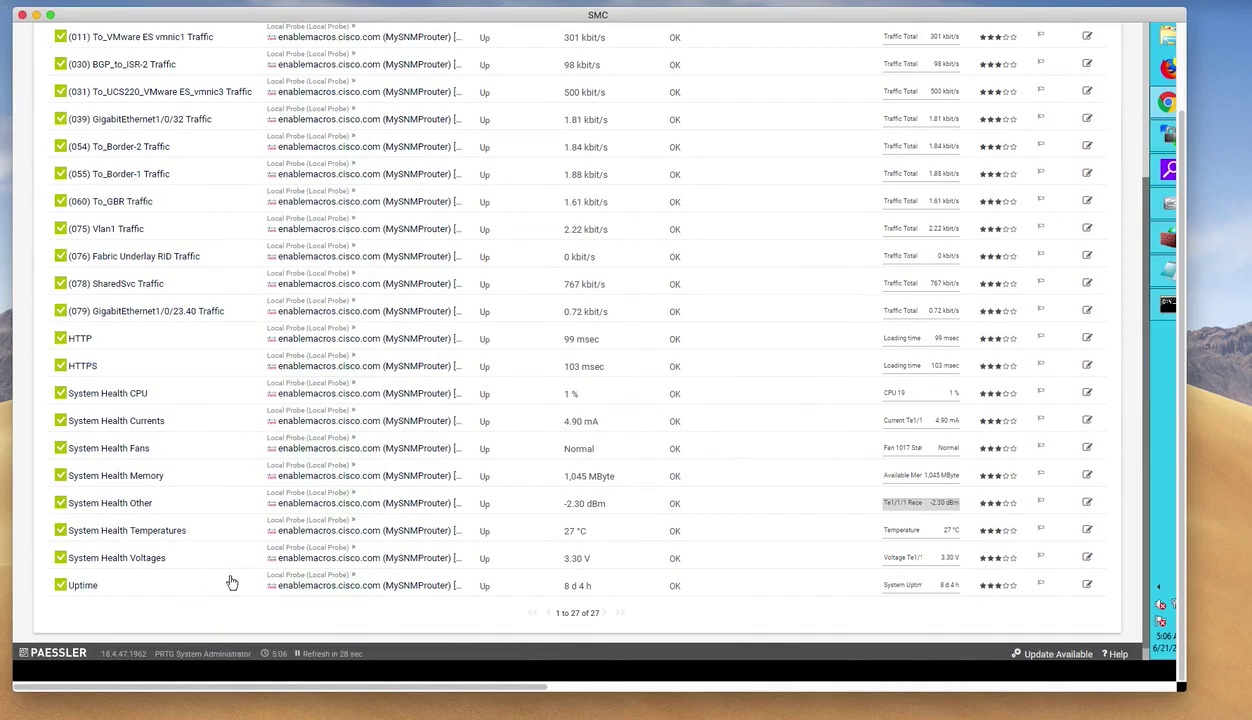